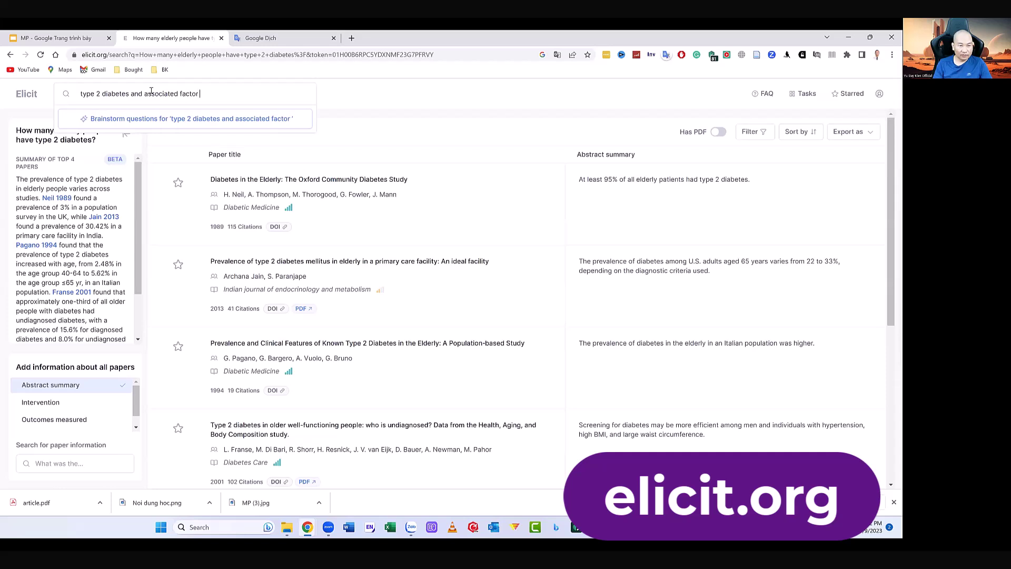
Complete the query as "type 2 diabetes and associated factor in elderly Vietnam" and run the paper search
type("n ")
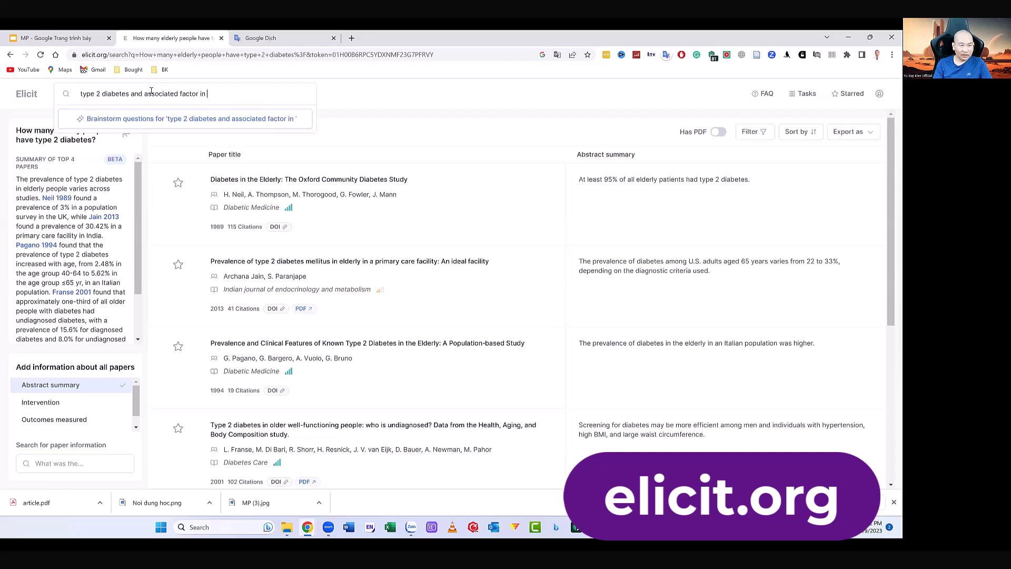
type("elderly")
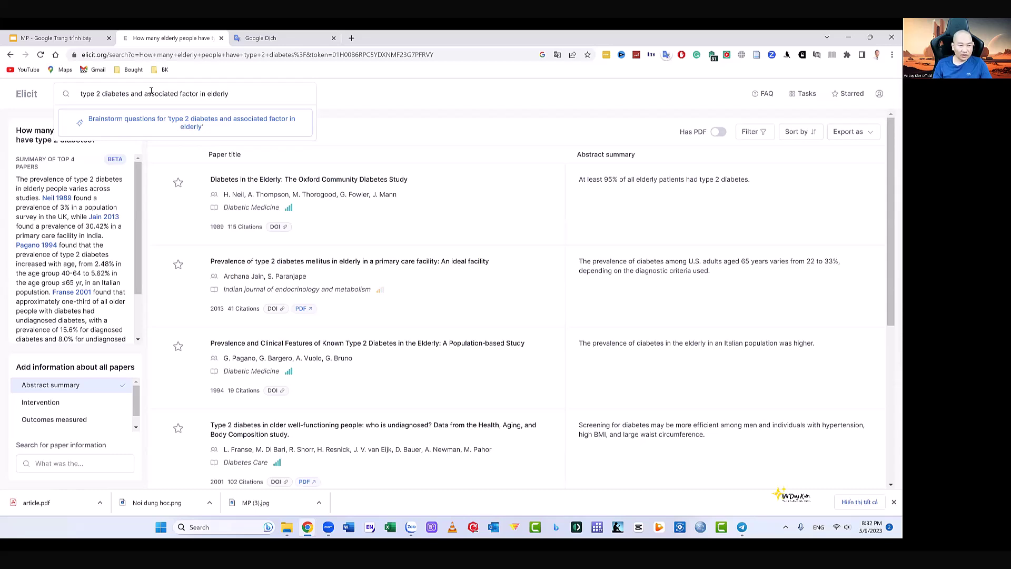
type(" i")
key("BackSpace")
type("Vietnam")
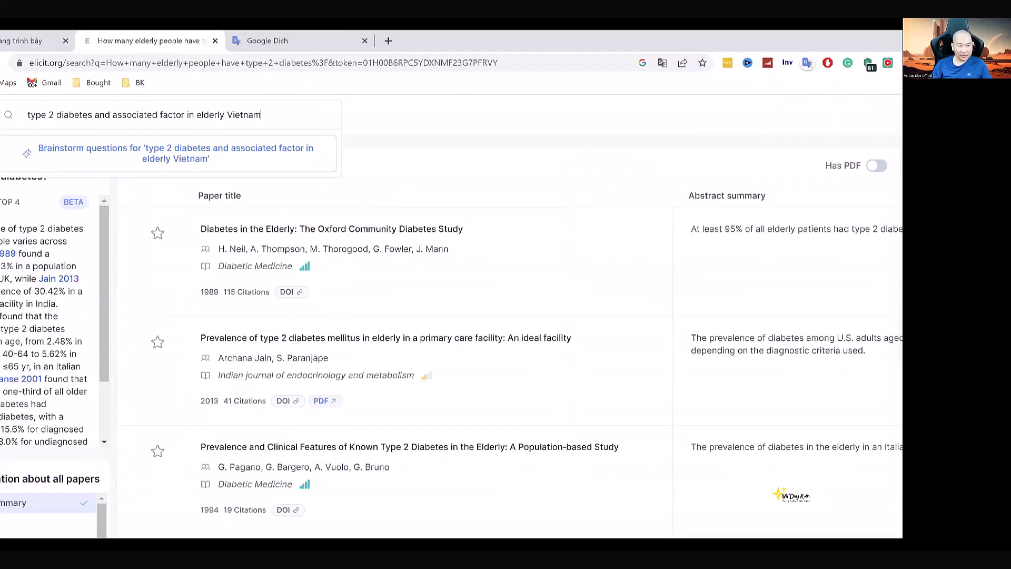
mouse_move(596, 193)
left_mouse_down()
mouse_move(229, 177)
mouse_move(584, 244)
mouse_move(579, 203)
left_mouse_up()
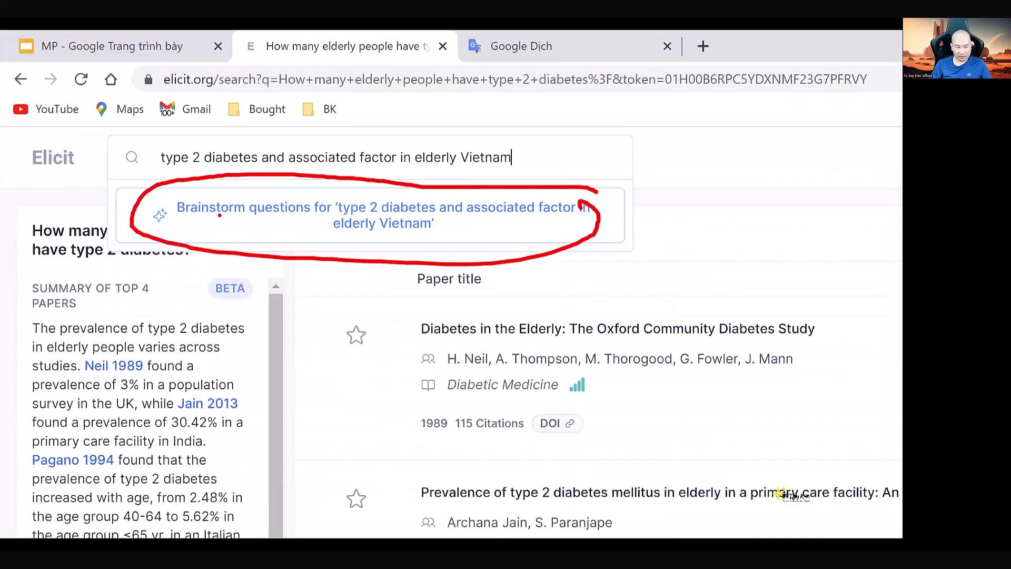
left_click_drag(605, 95, 534, 157)
mouse_move(553, 132)
left_mouse_down()
mouse_move(534, 157)
mouse_move(576, 153)
left_mouse_up()
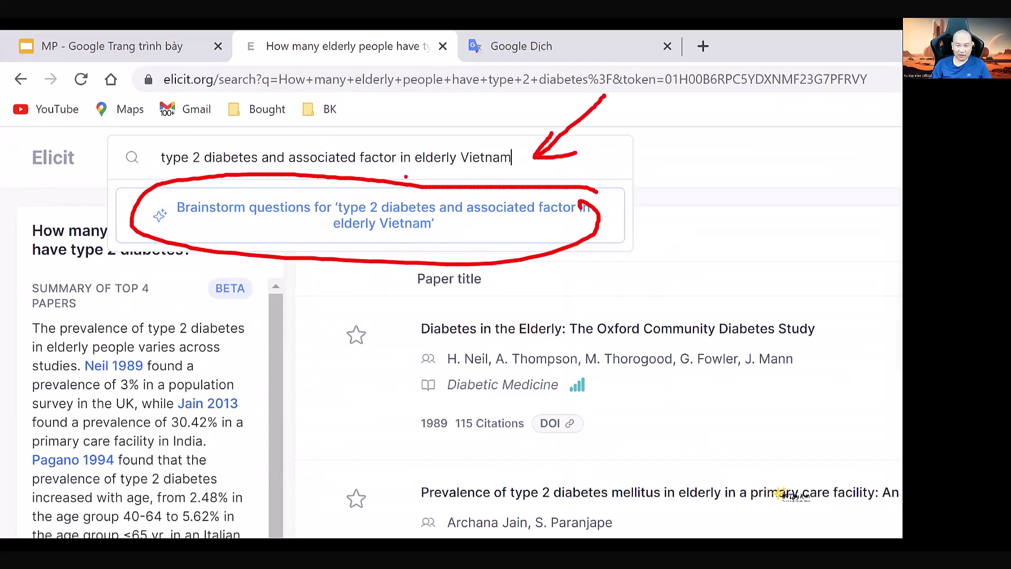
key("Escape")
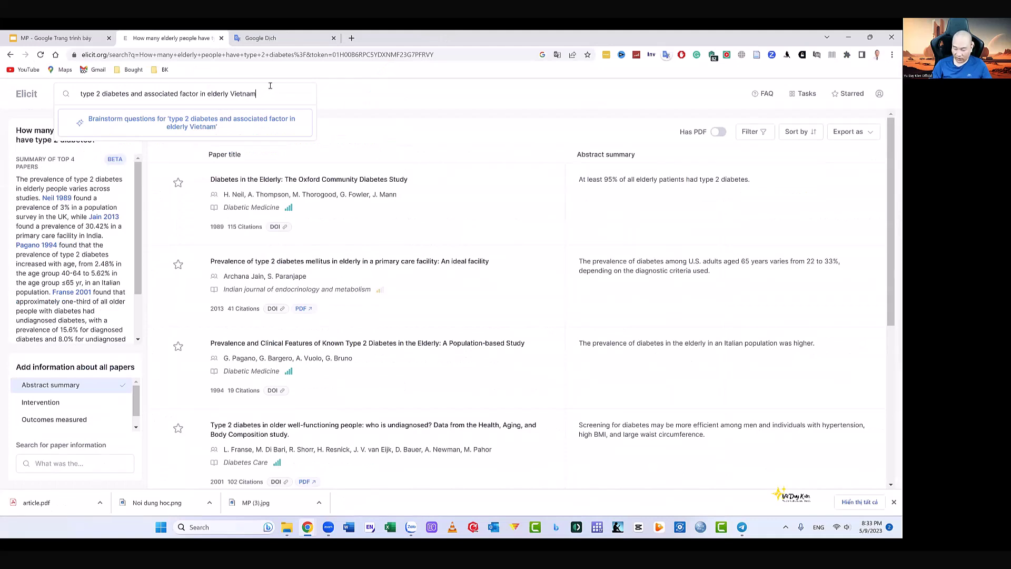
key("Return")
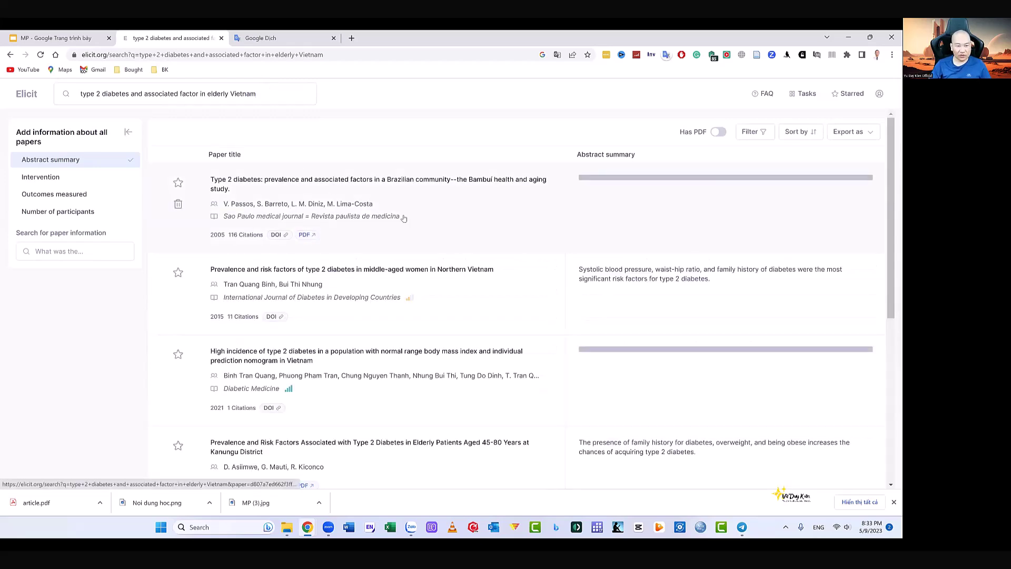
Translate the results page into Vietnamese and restore it to English
scroll(405, 223, "down", 1)
scroll(404, 223, "down", 5)
scroll(398, 215, "up", 6)
scroll(398, 216, "up", 1)
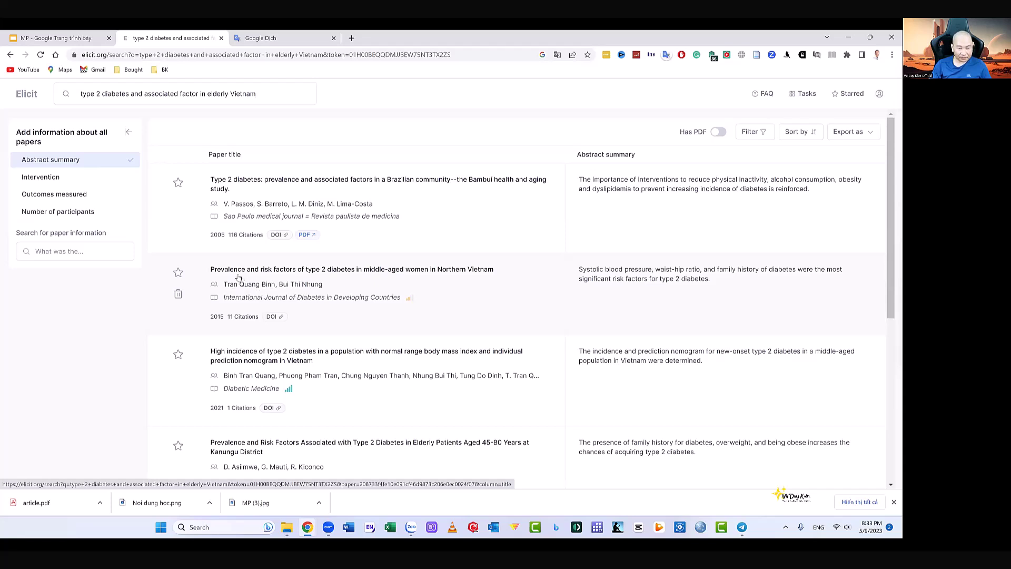
left_click(558, 55)
left_click(543, 73)
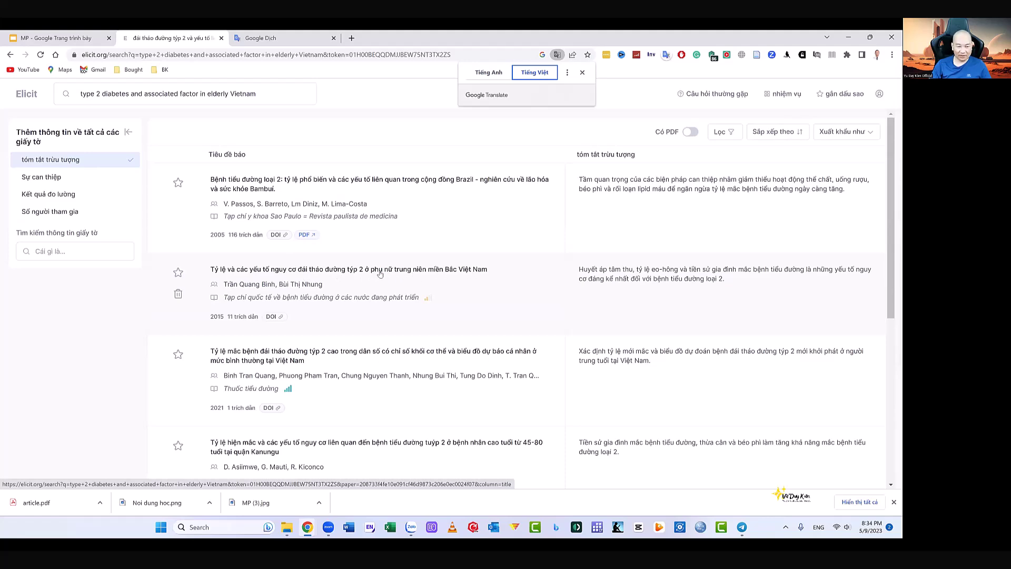
left_click(498, 73)
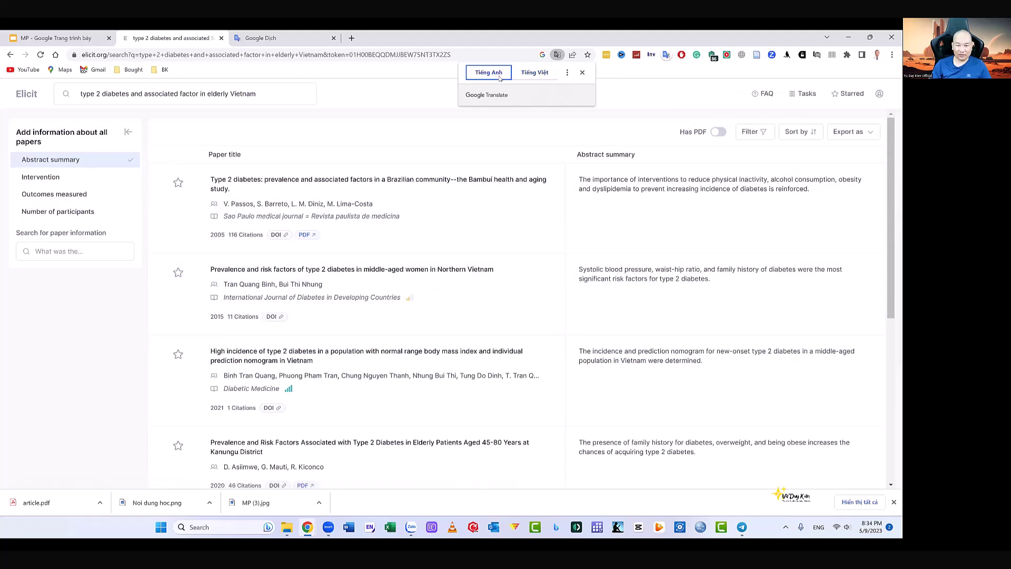
left_click(583, 73)
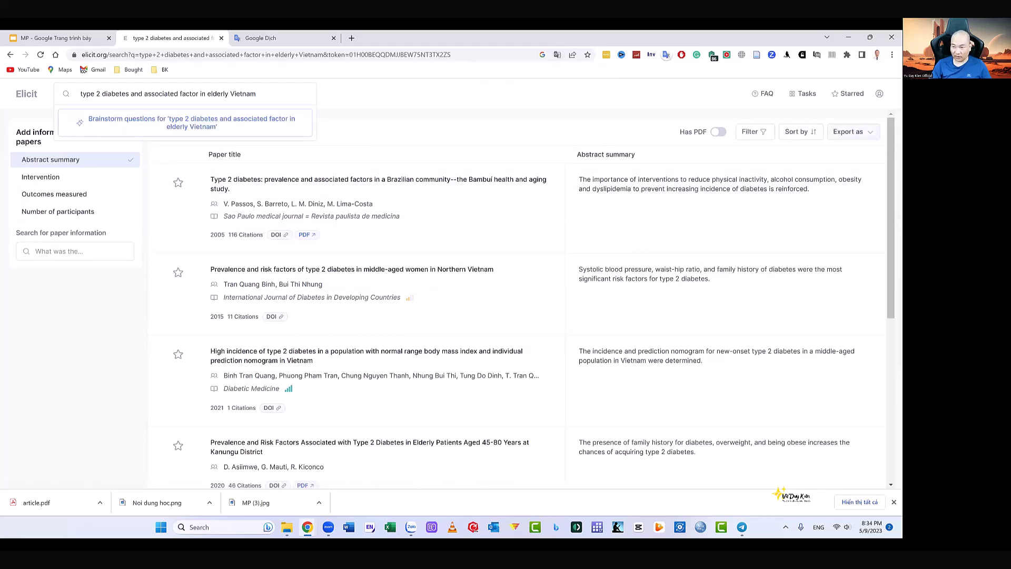
Sort the found papers by year in descending order
left_click(799, 133)
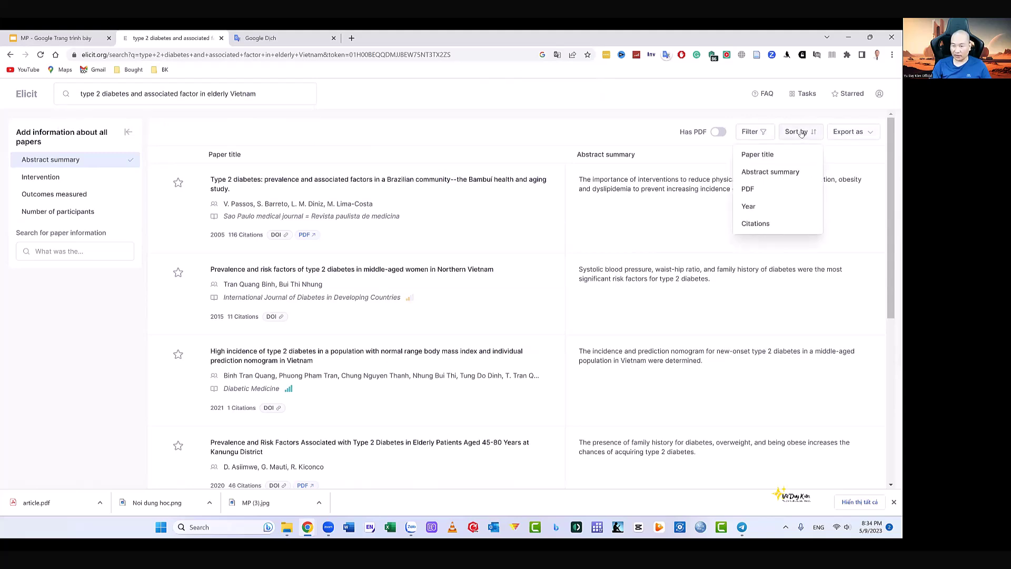
left_click(748, 207)
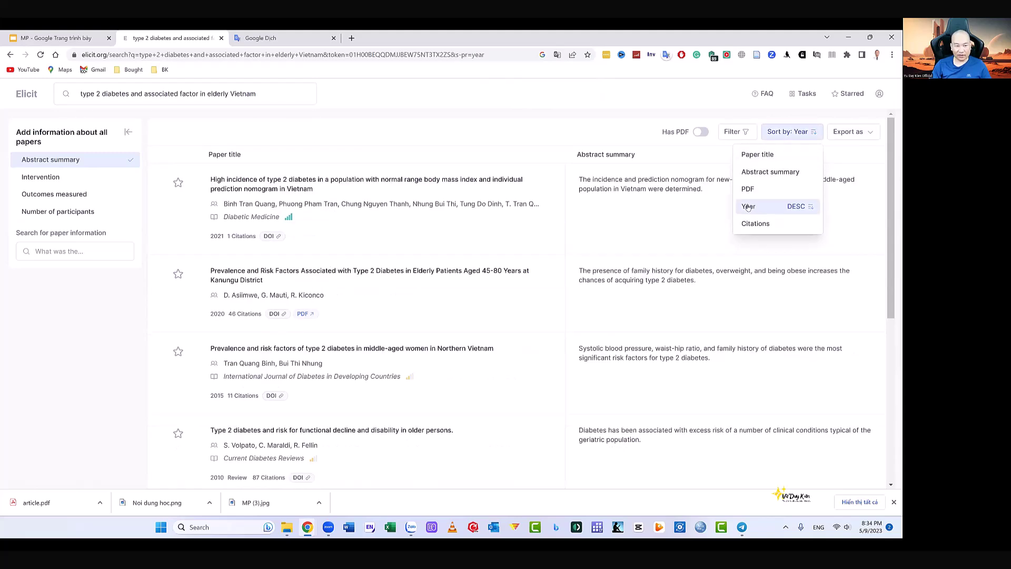
left_click(396, 240)
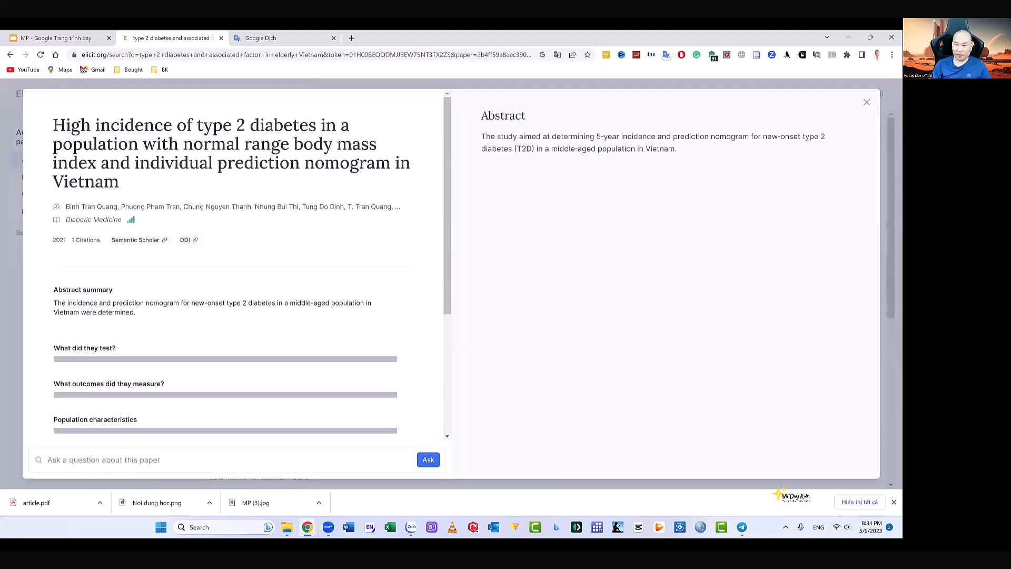
key("Escape")
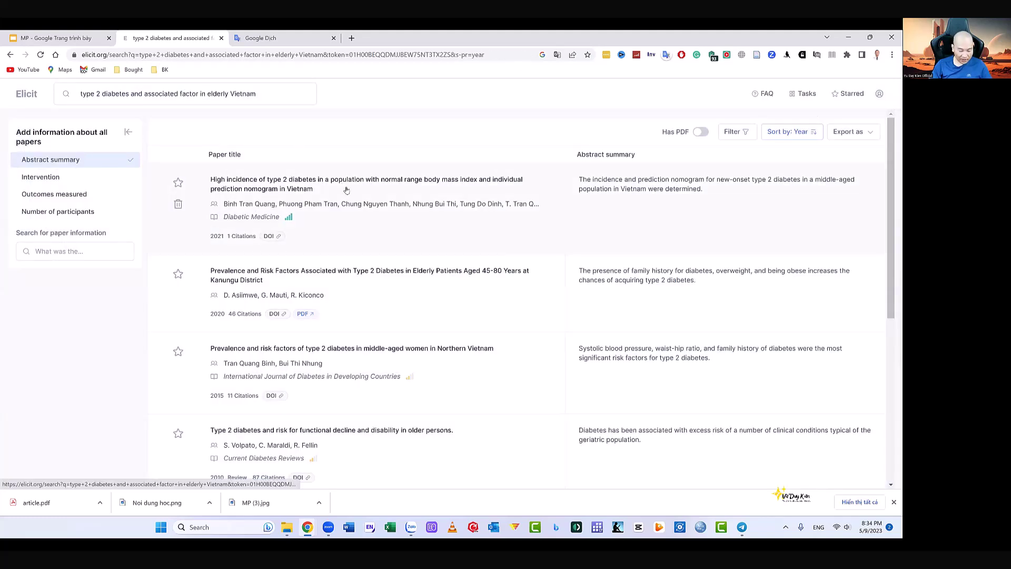
Examine the publication years, titles and abstract summaries of the papers sorted by year
left_click_drag(113, 298, 170, 301)
left_click_drag(114, 469, 167, 476)
left_click_drag(470, 34, 447, 91)
mouse_move(431, 93)
left_mouse_down()
mouse_move(454, 112)
mouse_move(458, 94)
left_mouse_up()
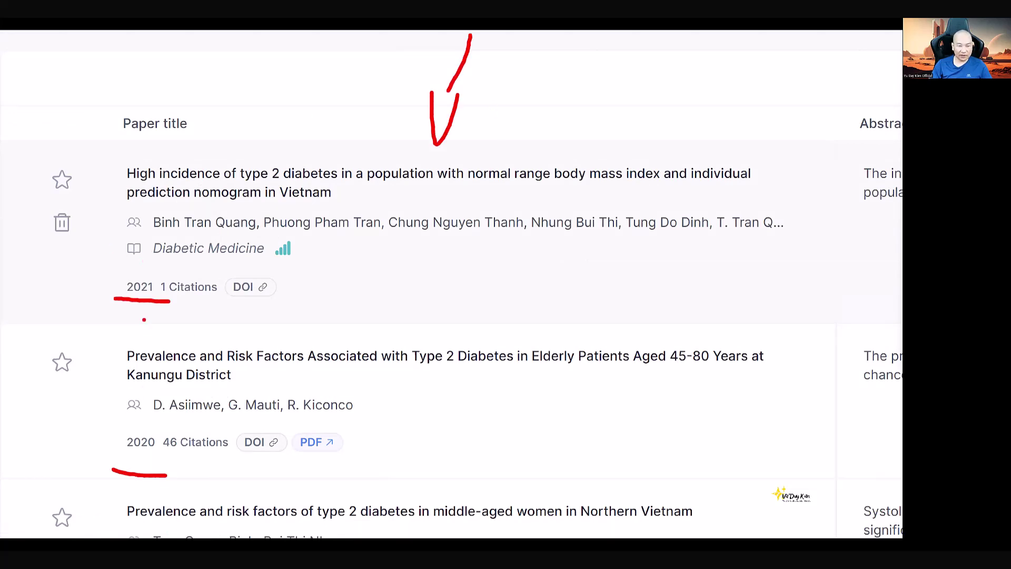
key("Escape")
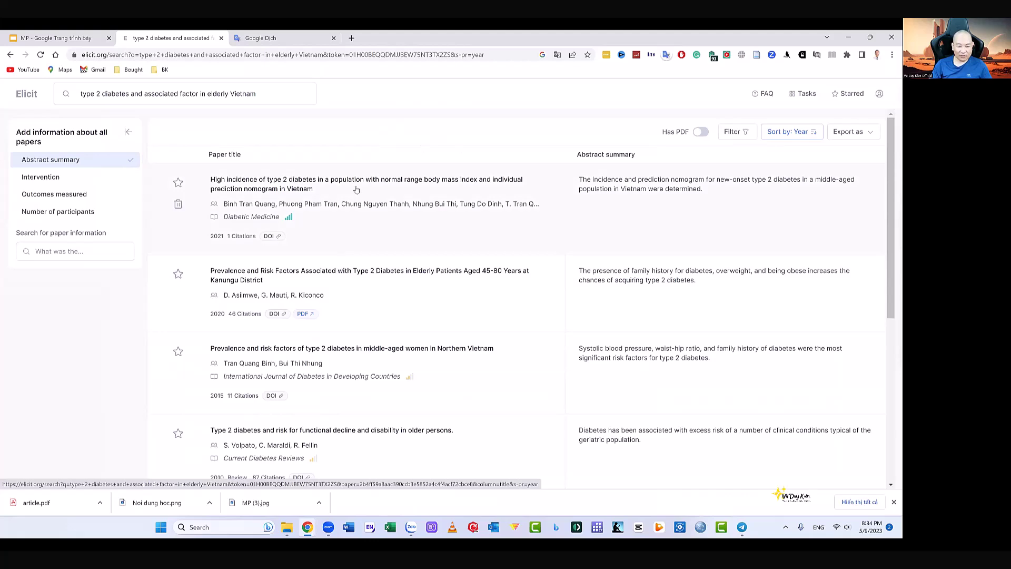
scroll(271, 203, "down", 5)
scroll(282, 221, "up", 3)
scroll(282, 222, "up", 1)
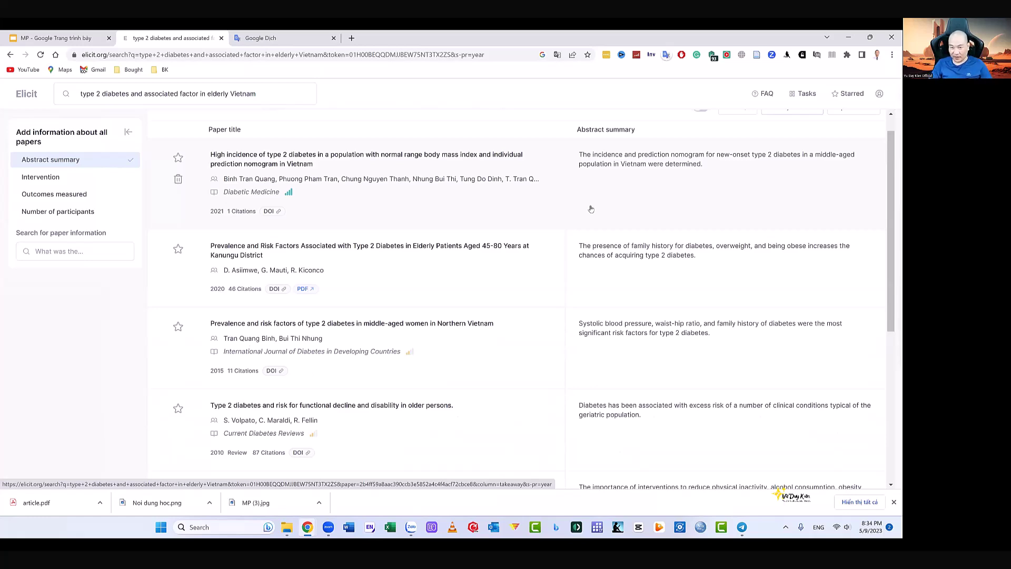
scroll(664, 298, "up", 1)
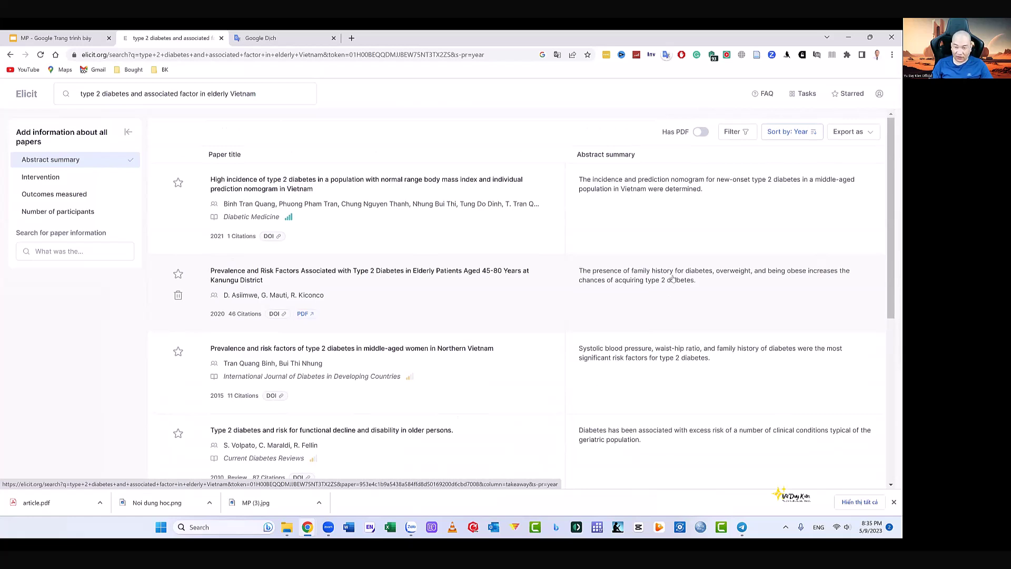
Limit the results to papers that have a PDF and review the PDF links in the list
mouse_move(691, 109)
left_mouse_down()
mouse_move(658, 139)
mouse_move(714, 153)
mouse_move(710, 114)
mouse_move(694, 141)
left_mouse_up()
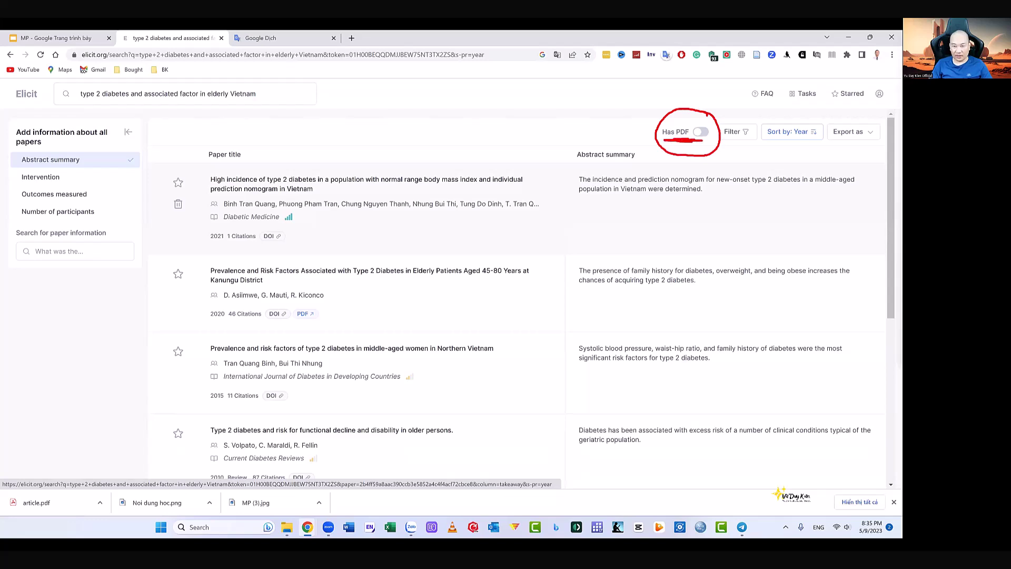
key("Escape")
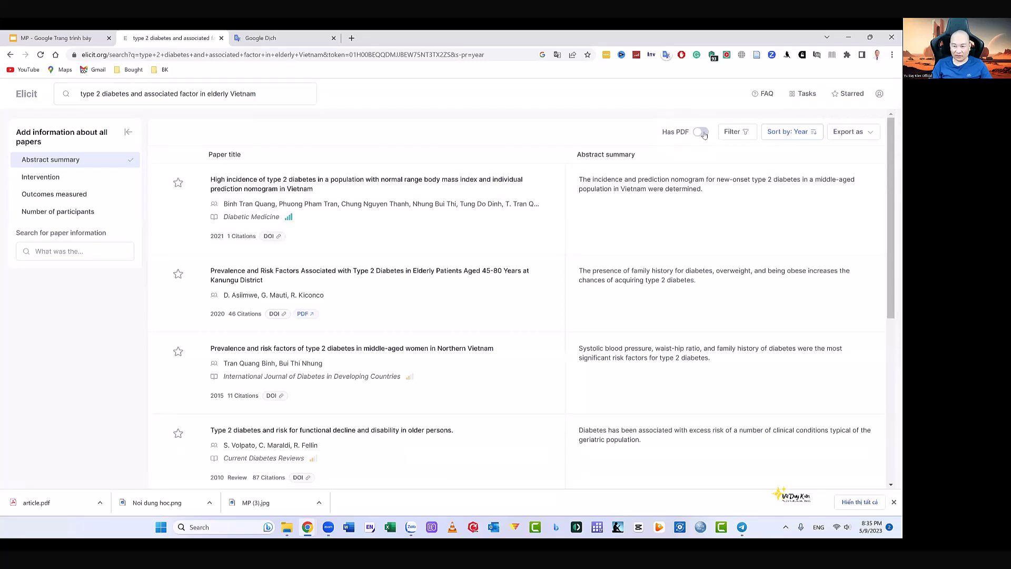
left_click(703, 133)
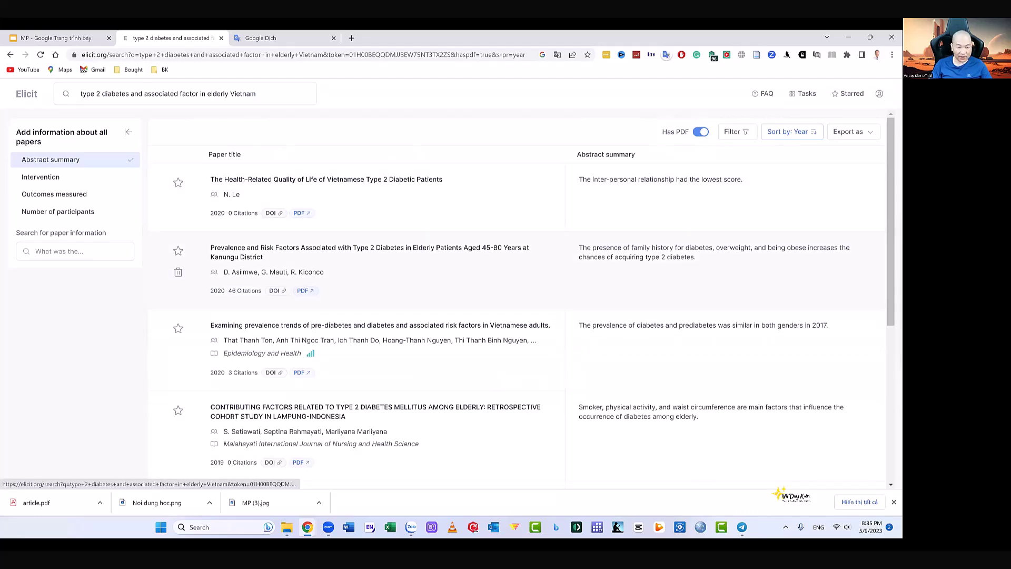
mouse_move(324, 203)
left_mouse_down()
mouse_move(281, 219)
mouse_move(325, 204)
left_mouse_up()
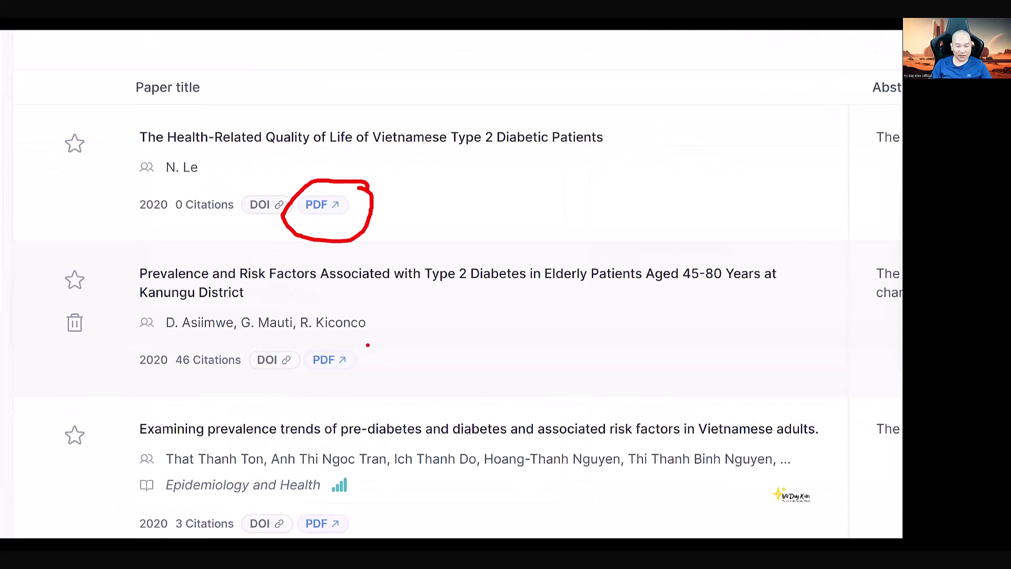
mouse_move(367, 345)
left_mouse_down()
mouse_move(319, 389)
mouse_move(366, 368)
left_mouse_up()
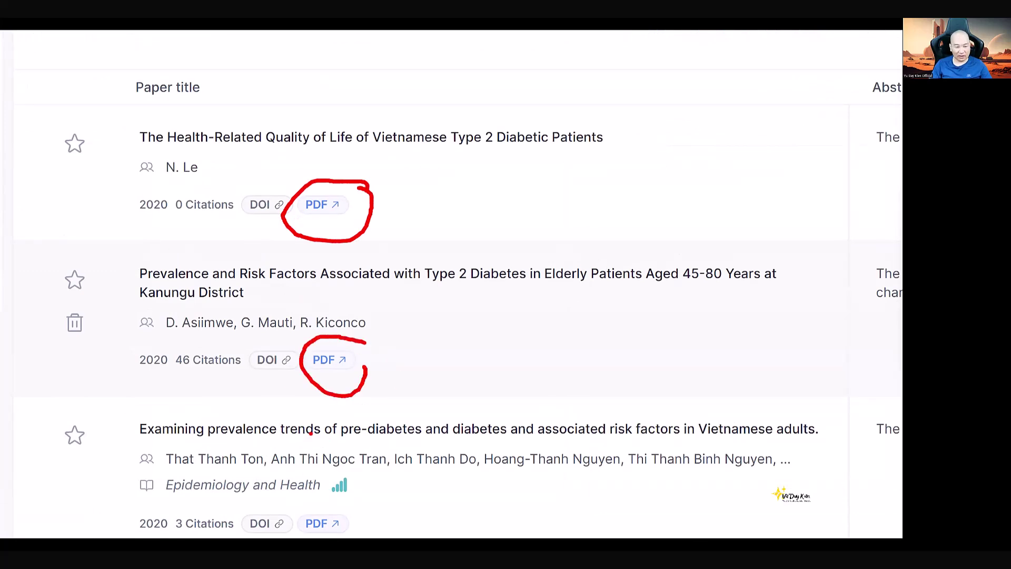
scroll(297, 331, "down", 4)
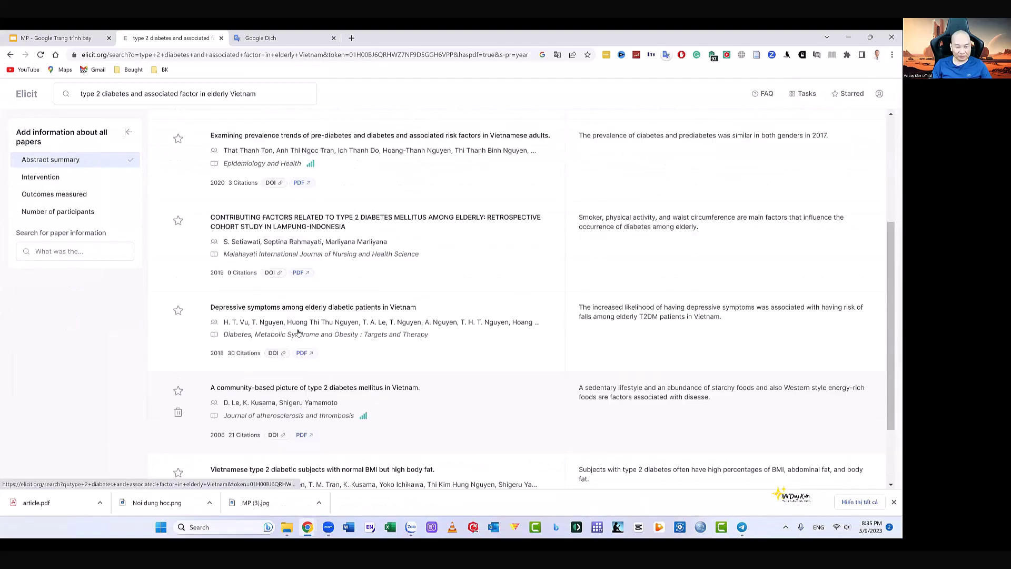
scroll(297, 332, "up", 3)
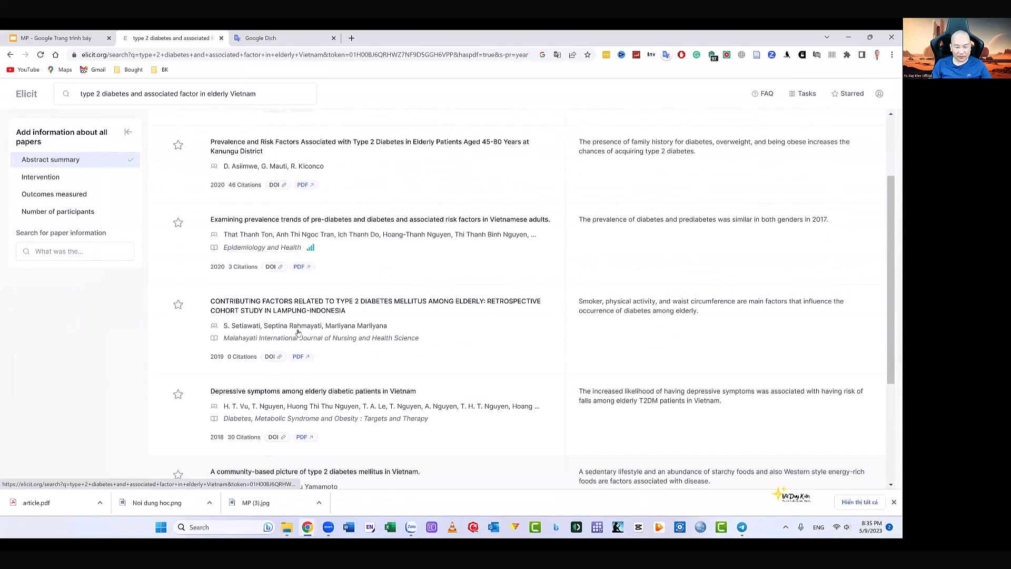
scroll(297, 331, "down", 1)
scroll(298, 331, "up", 3)
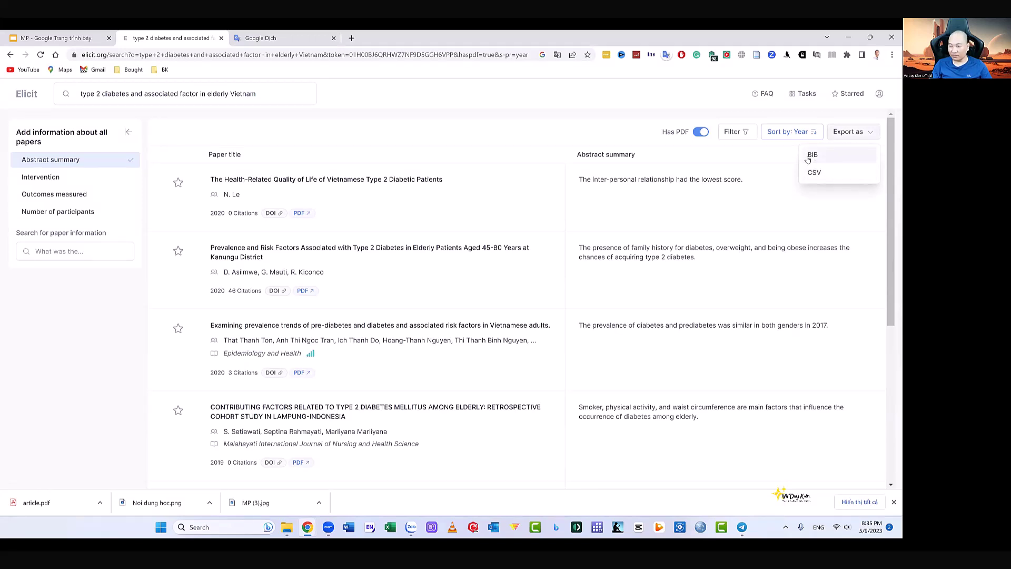
Check the available export formats and show the filter options for the paper list
left_click(776, 161)
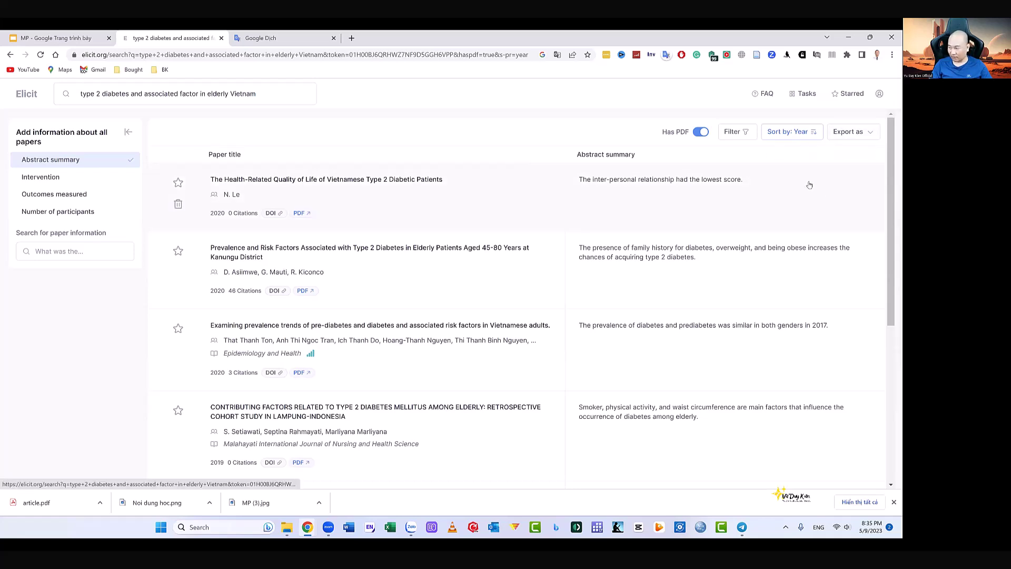
left_click(842, 133)
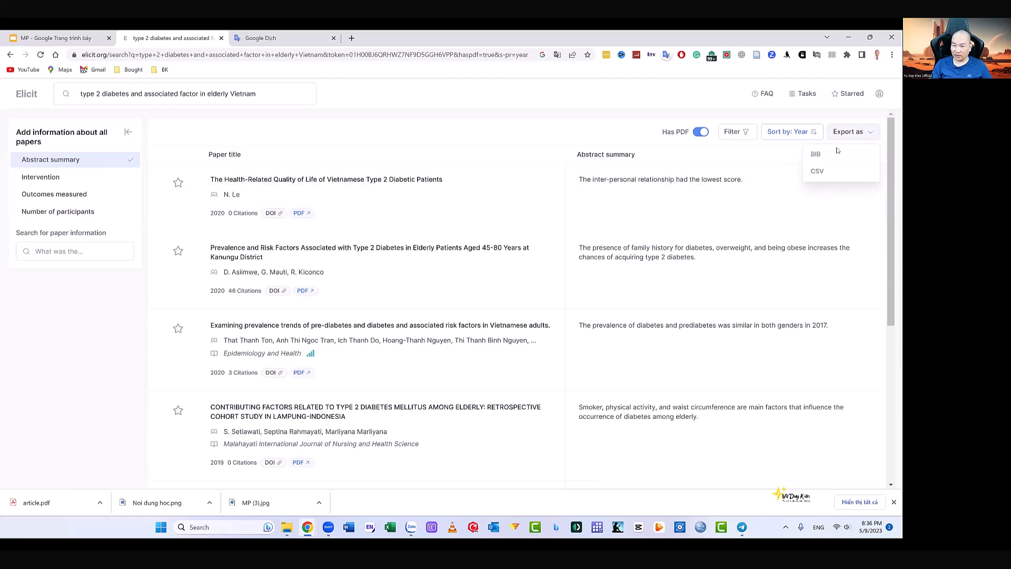
left_click(734, 136)
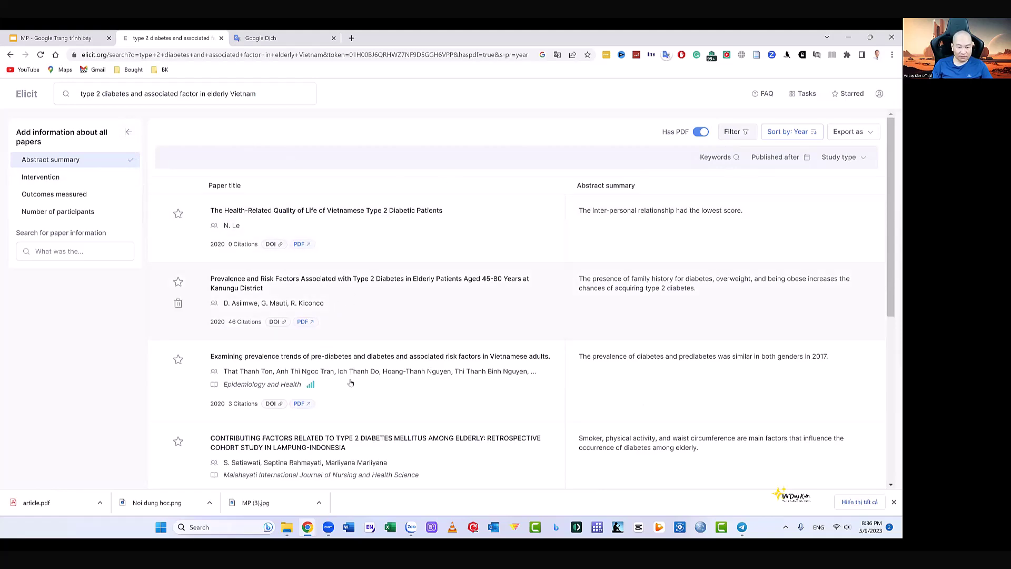
Switch the paper list's year sorting to ascending order
scroll(382, 372, "down", 4)
scroll(382, 371, "up", 4)
left_click(284, 95)
left_click(452, 146)
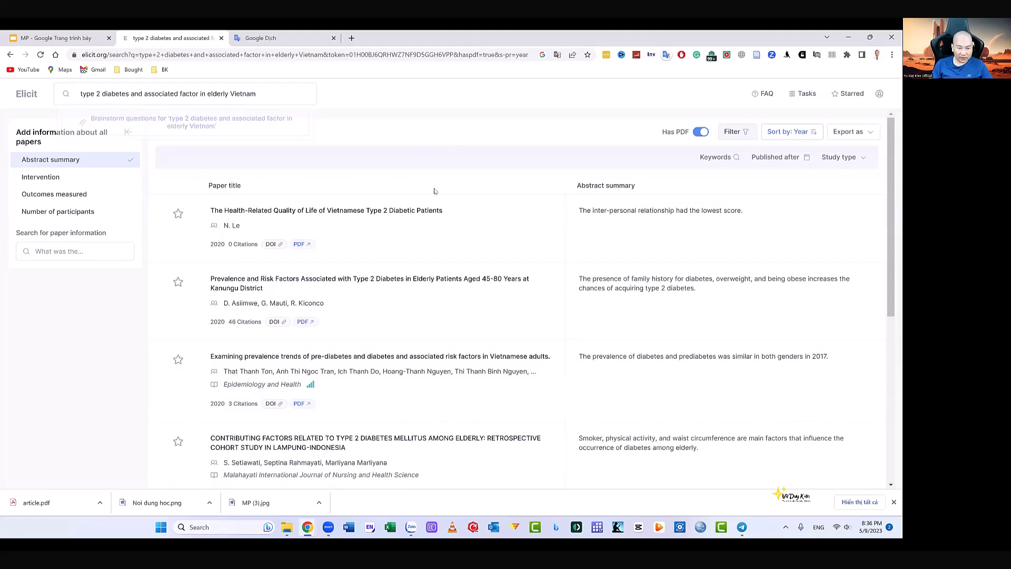
scroll(349, 388, "down", 2)
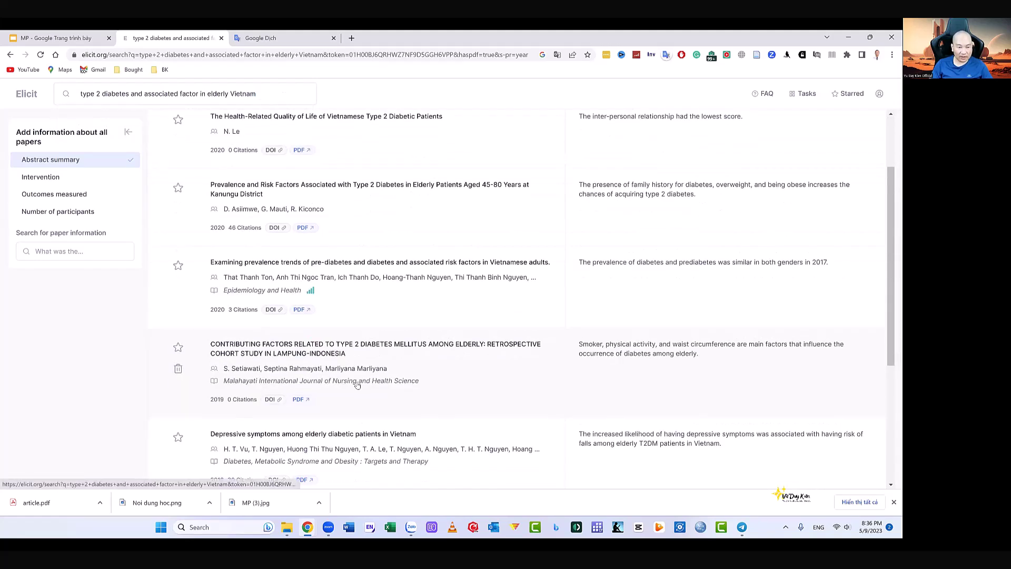
scroll(424, 358, "up", 2)
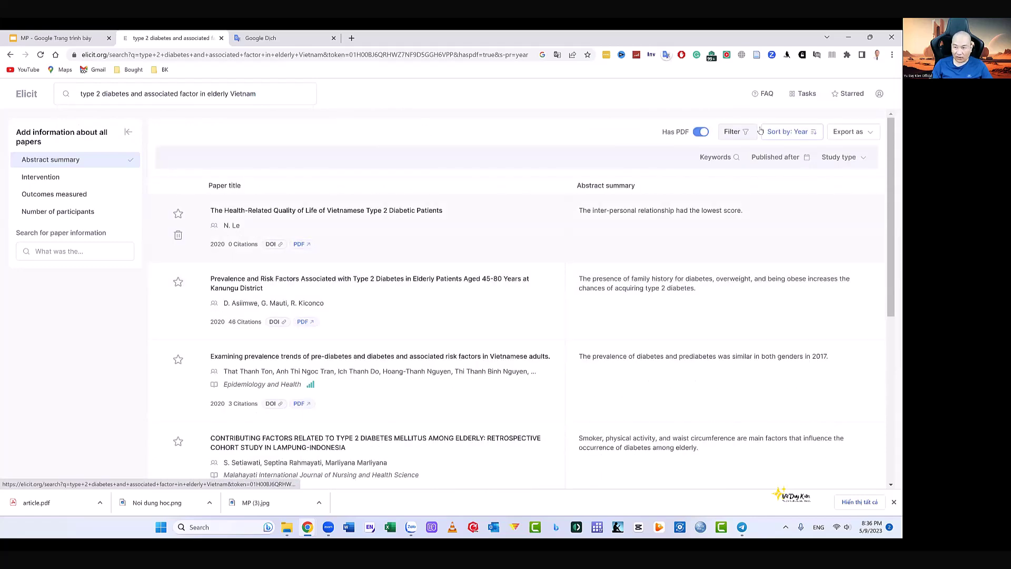
left_click(788, 132)
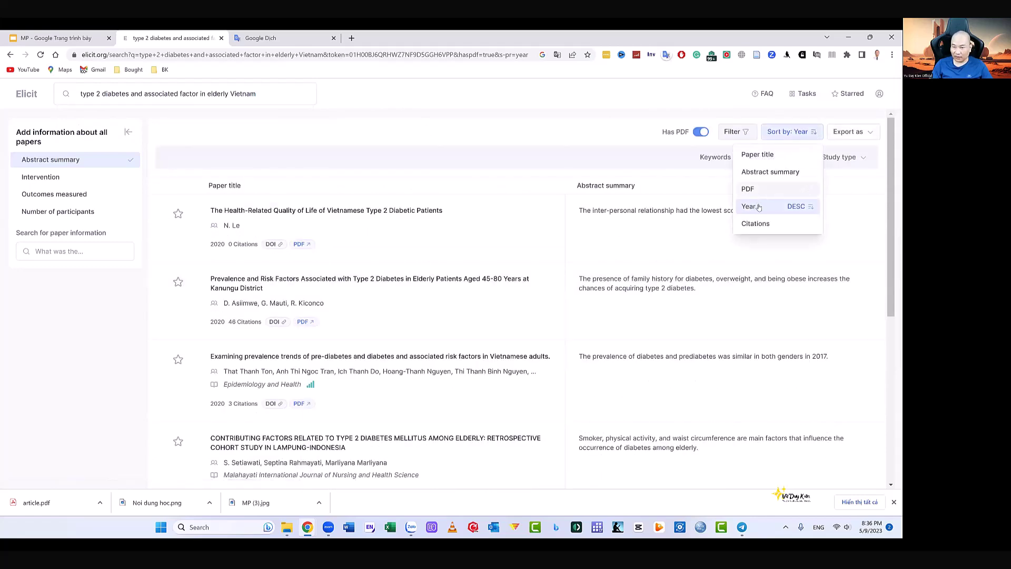
left_click(758, 207)
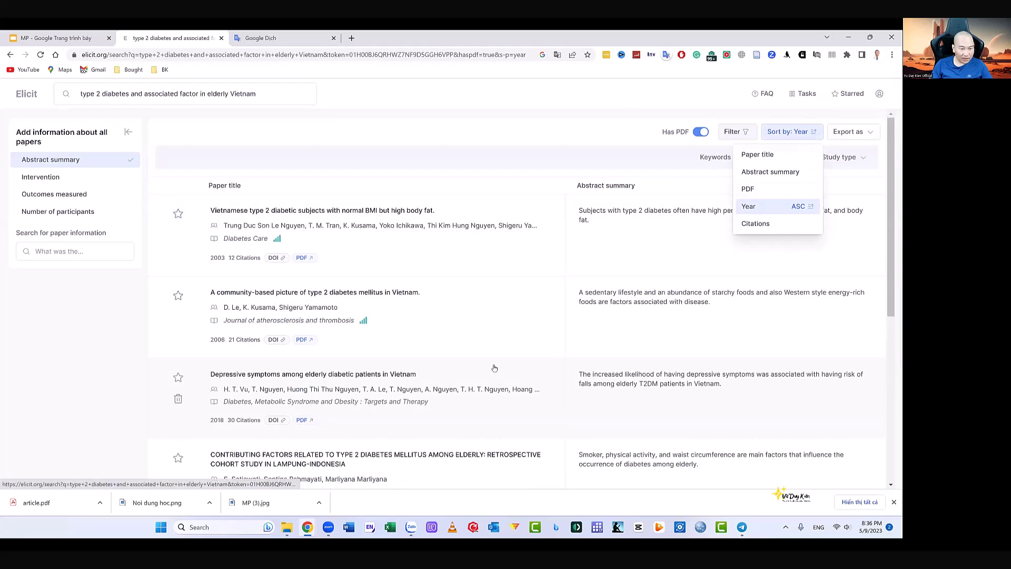
Turn off the PDF-only limit, clear the year sorting and look over the paper list
left_click(701, 132)
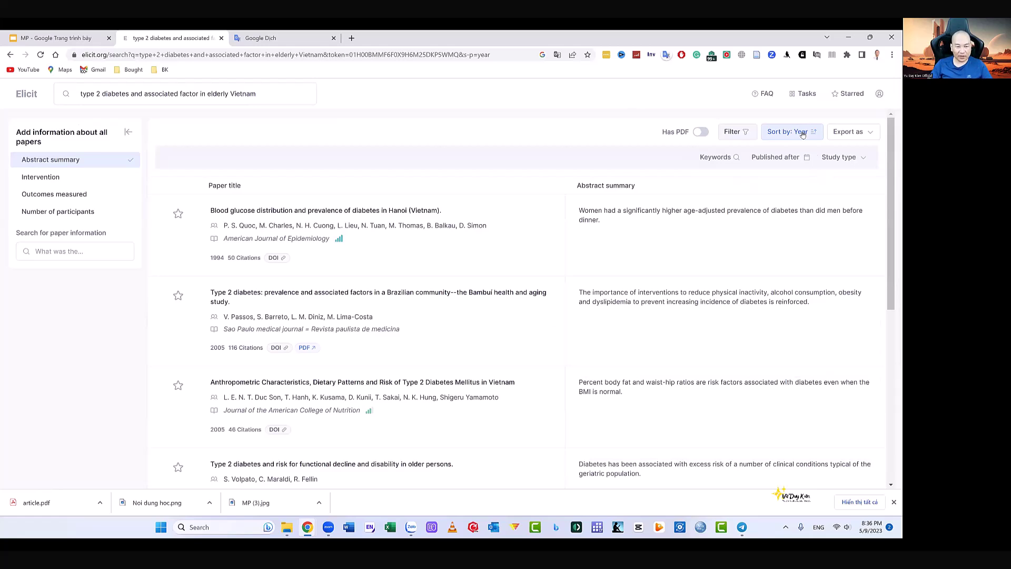
left_click(803, 133)
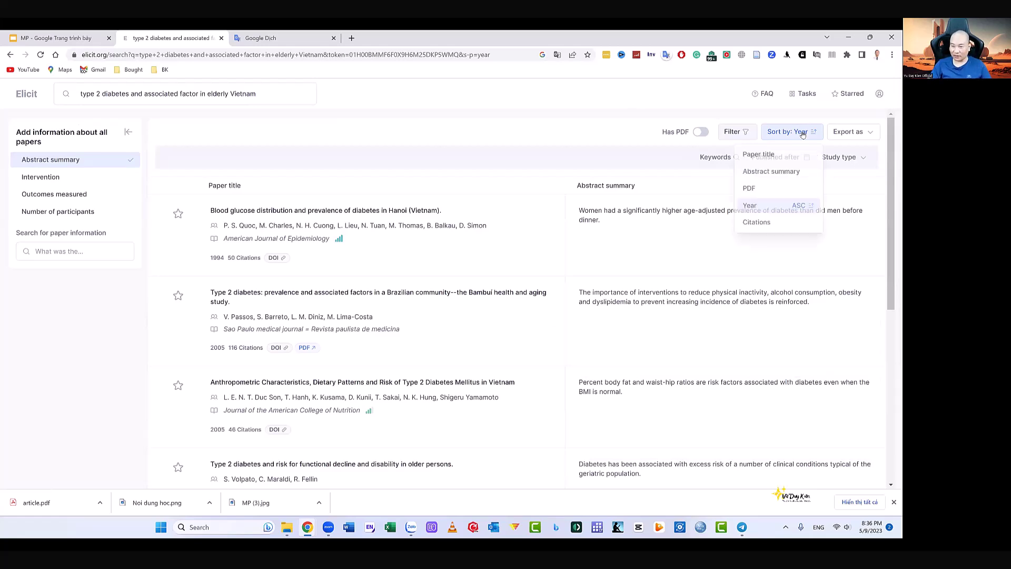
left_click(758, 209)
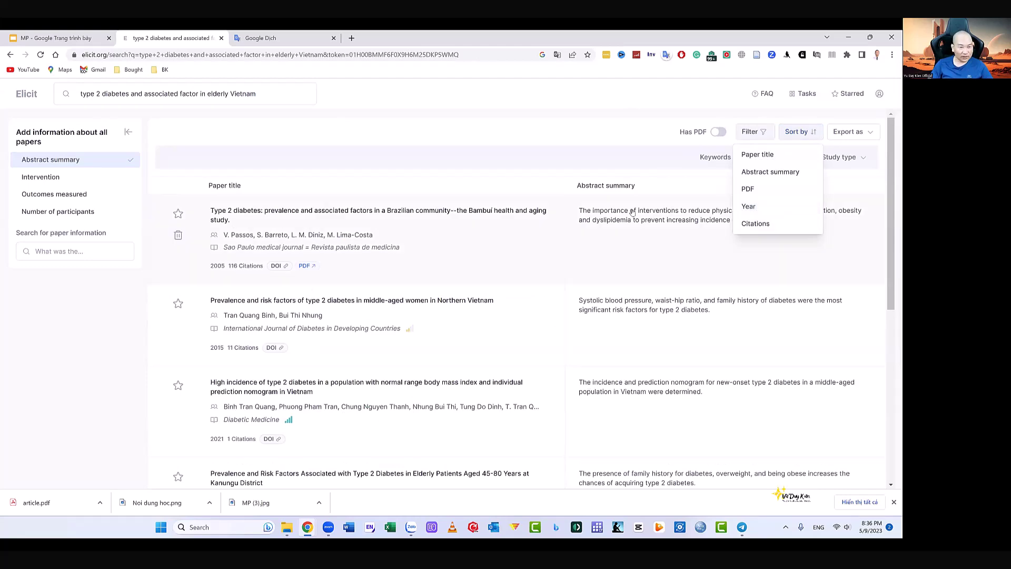
left_click(519, 137)
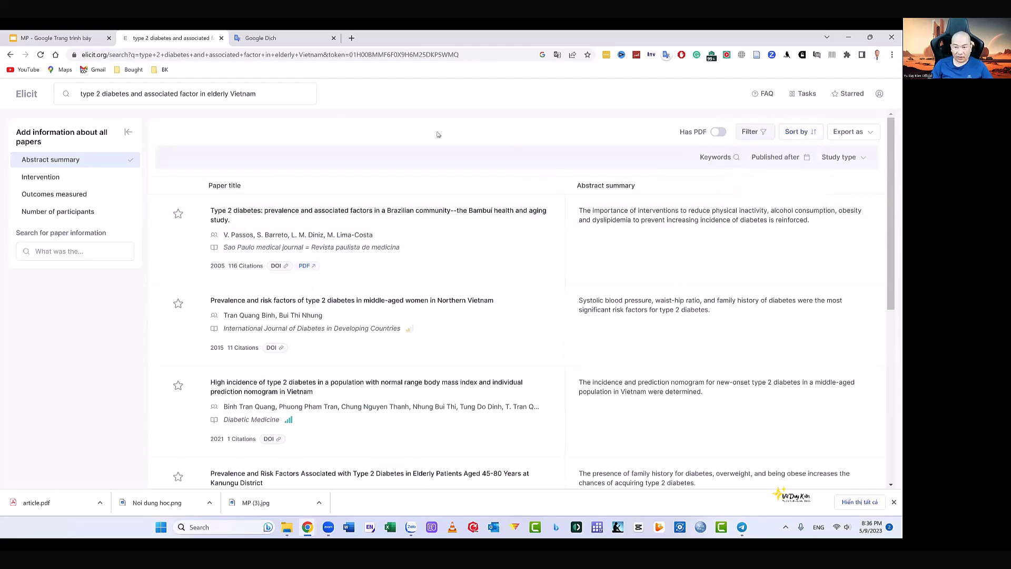
scroll(308, 264, "down", 5)
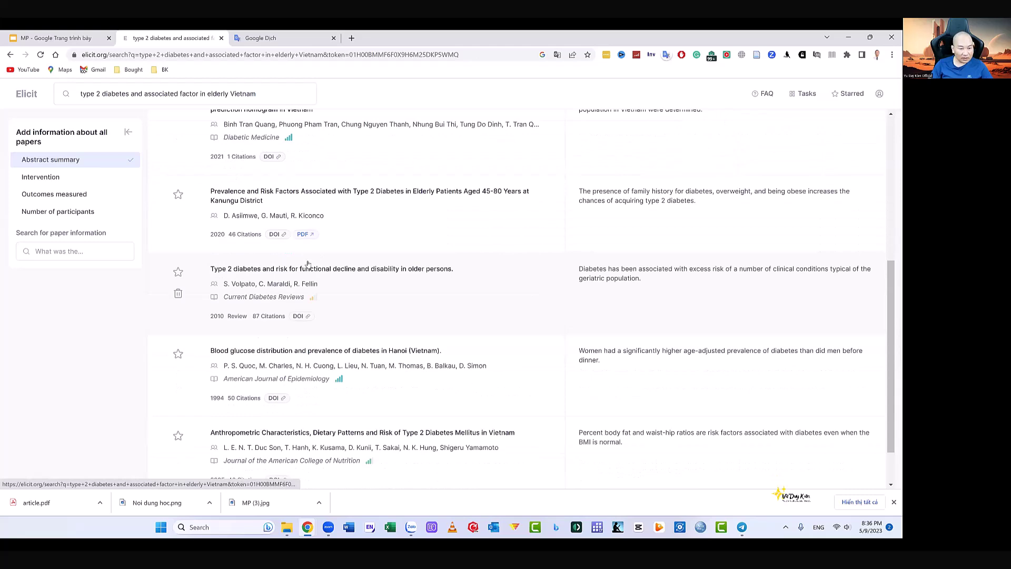
scroll(308, 263, "up", 5)
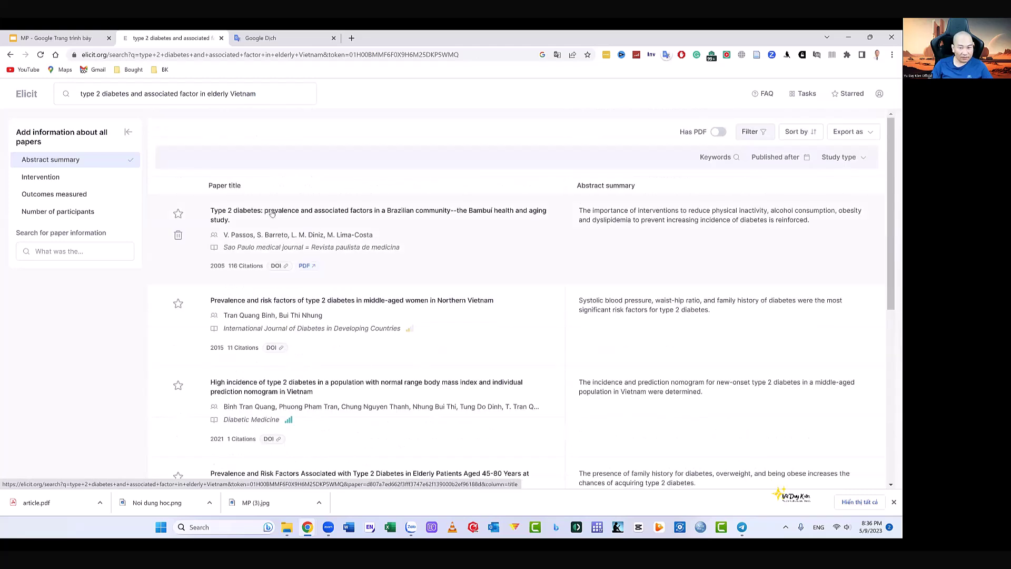
Sort the paper list by year in descending order
left_click(800, 131)
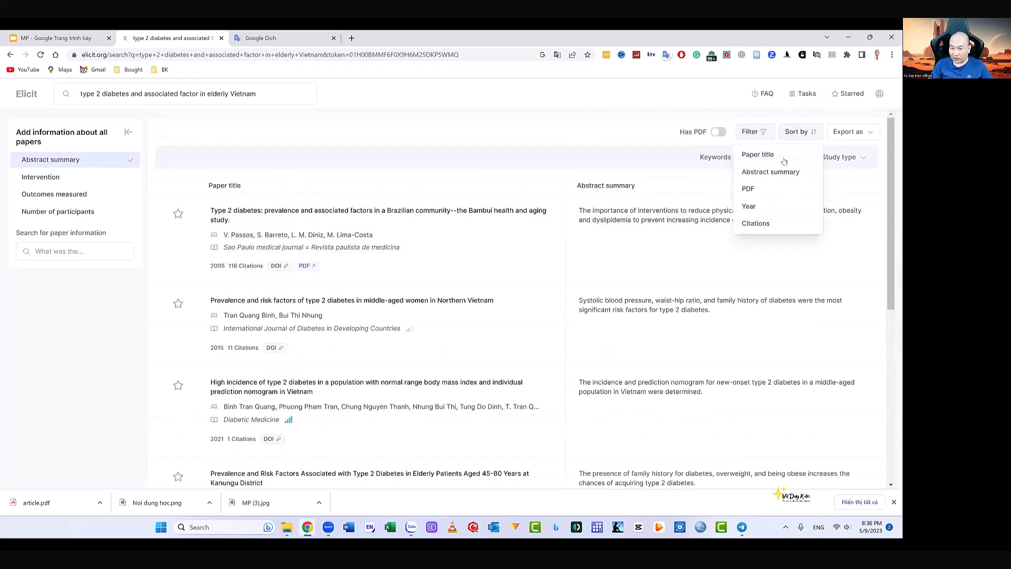
left_click(756, 207)
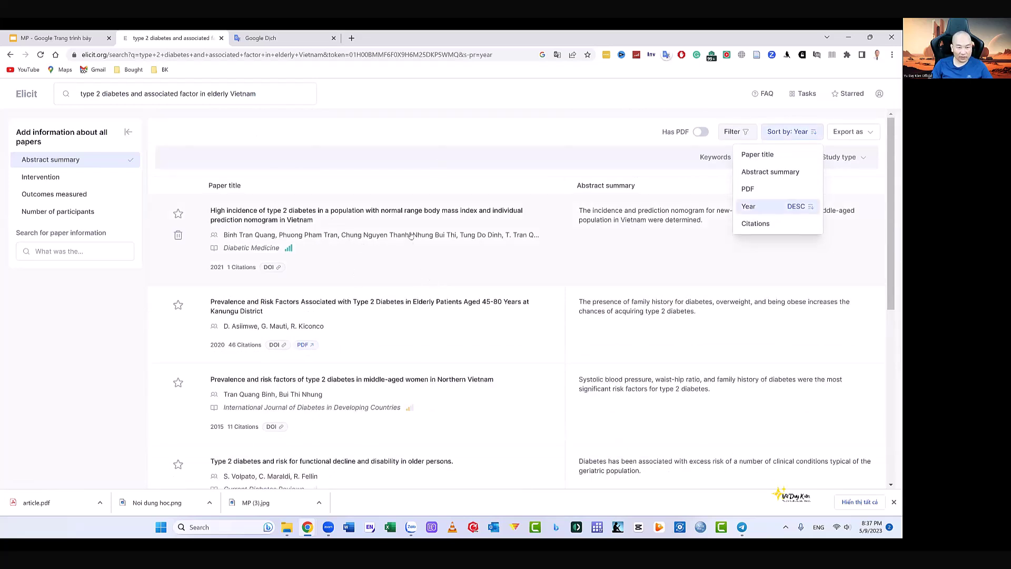
left_click(266, 212)
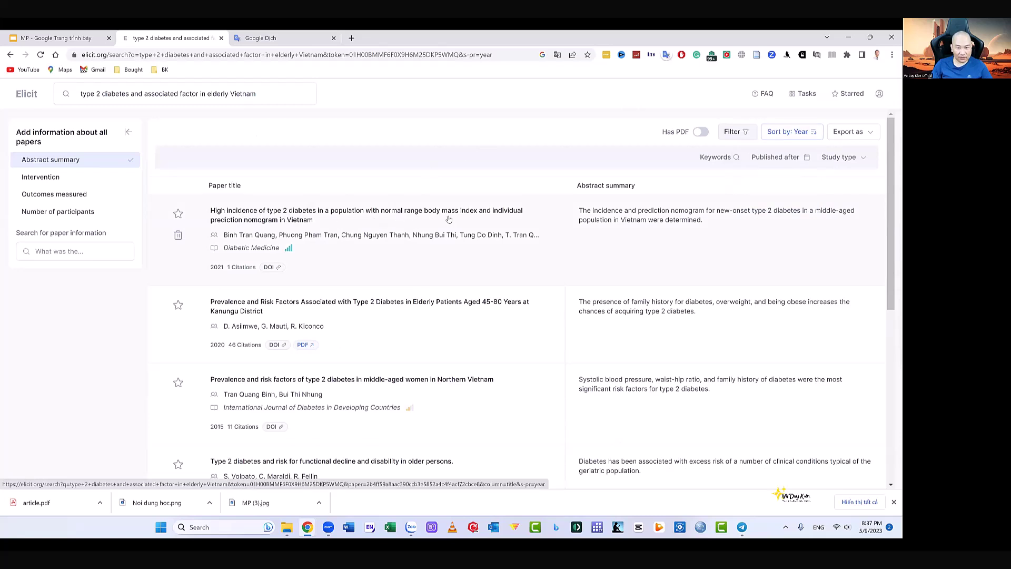
Examine the summary, tested intervention, outcomes, population, trust and critique details of the paper "High incidence of type 2 diabetes in a population with normal range body mass index"
left_click(277, 218)
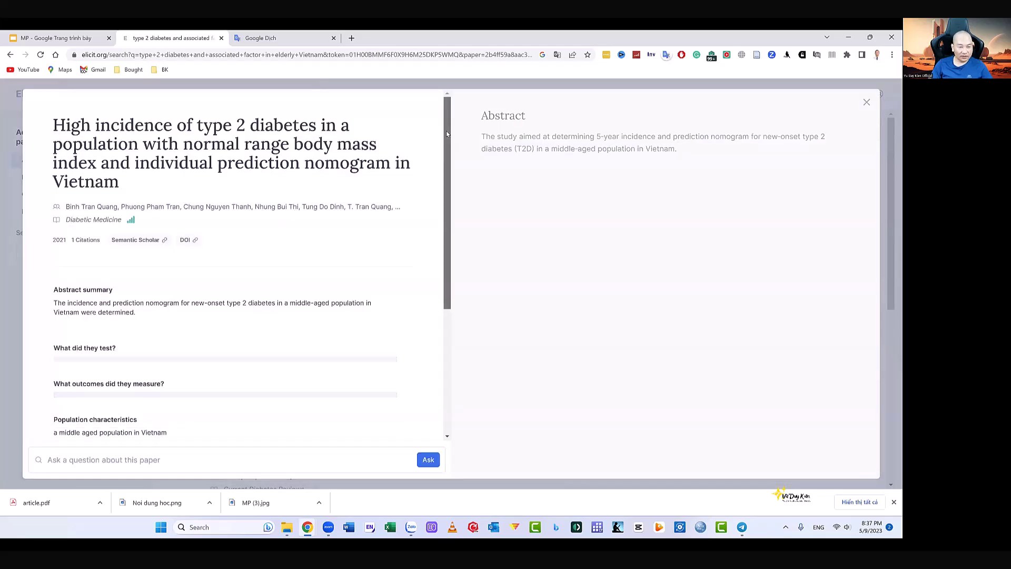
left_click_drag(447, 130, 455, 336)
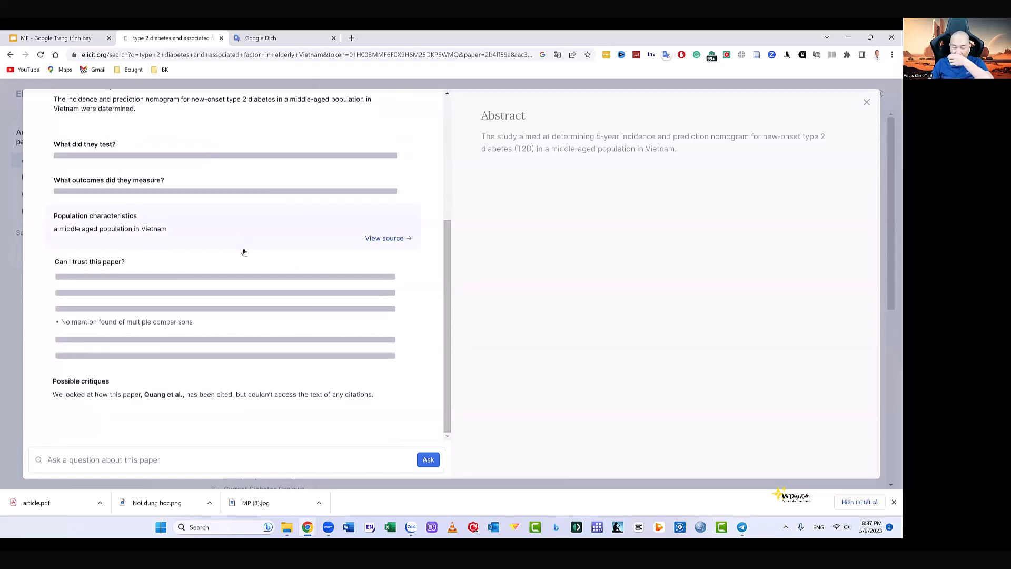
scroll(270, 266, "up", 5)
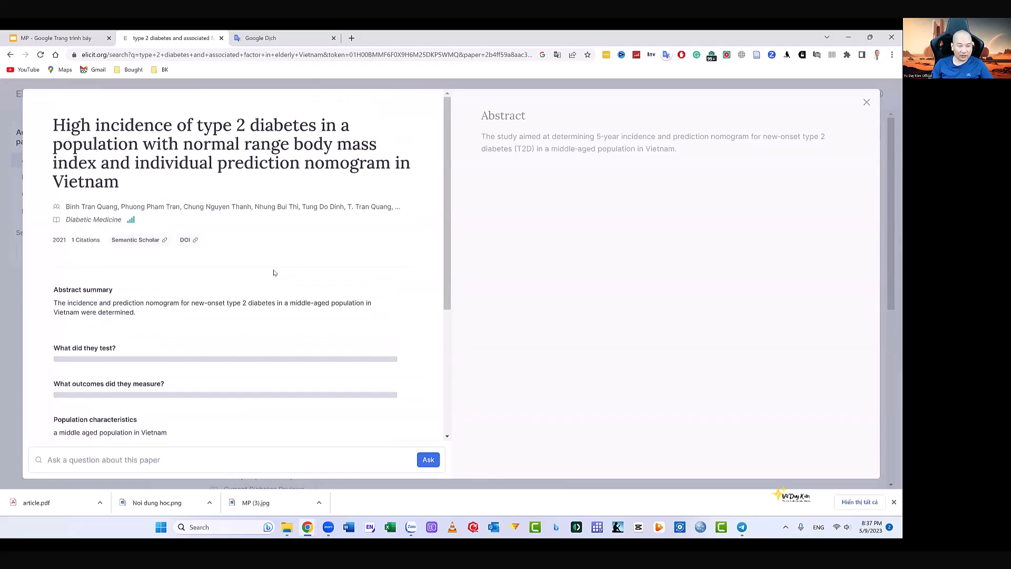
scroll(274, 266, "down", 4)
scroll(264, 267, "up", 3)
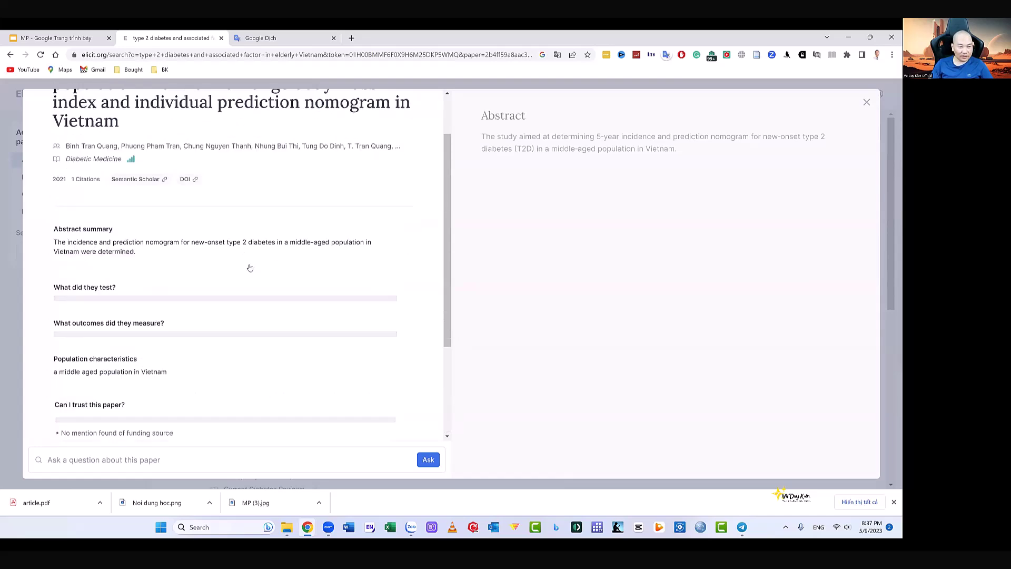
scroll(221, 260, "down", 3)
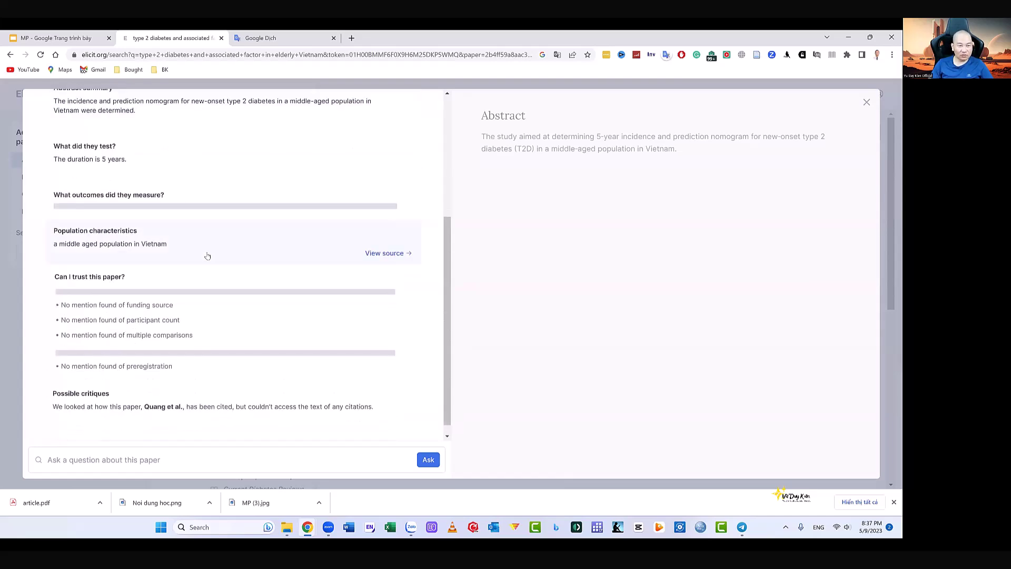
scroll(208, 257, "up", 4)
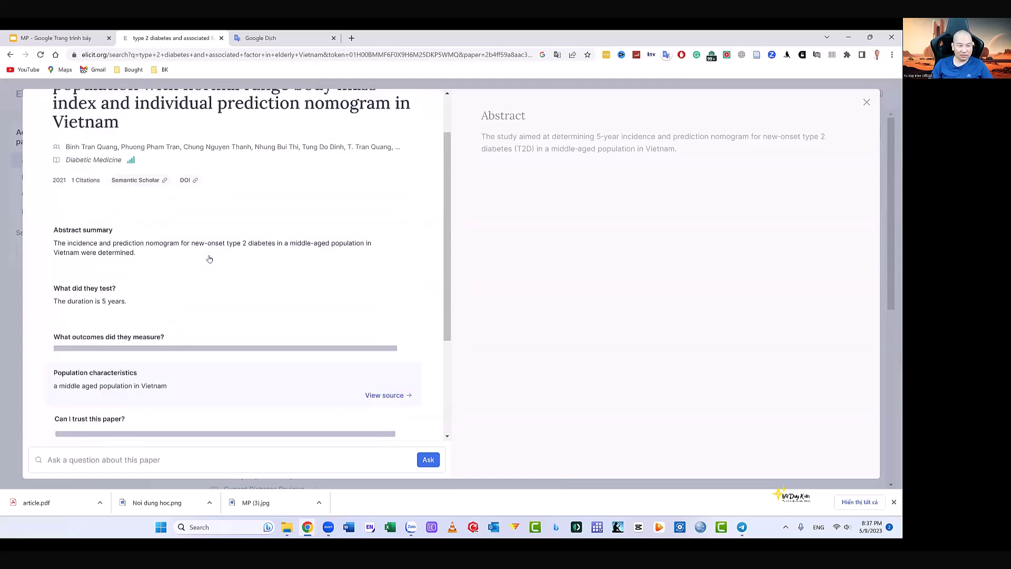
scroll(209, 257, "down", 1)
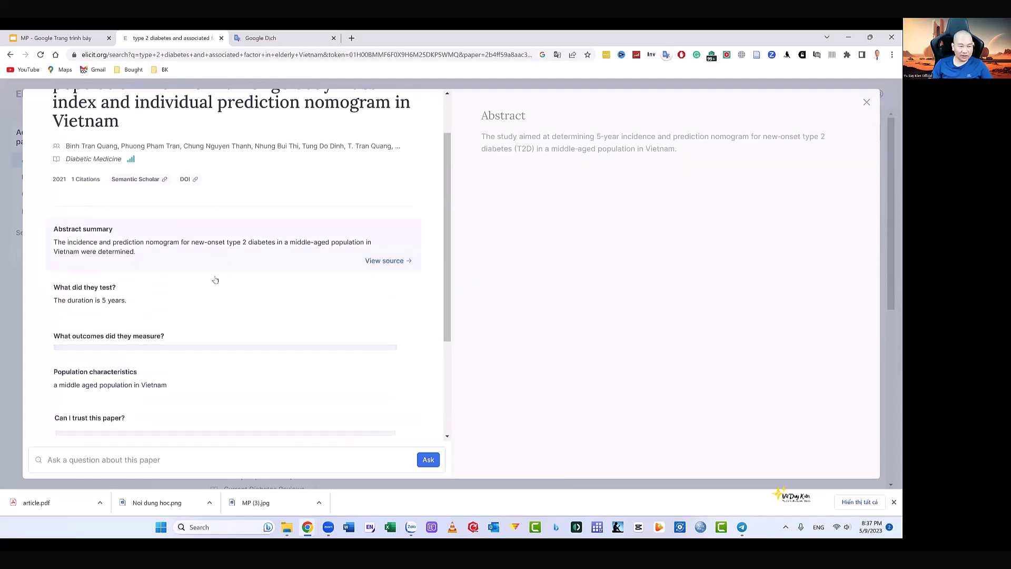
scroll(154, 283, "down", 3)
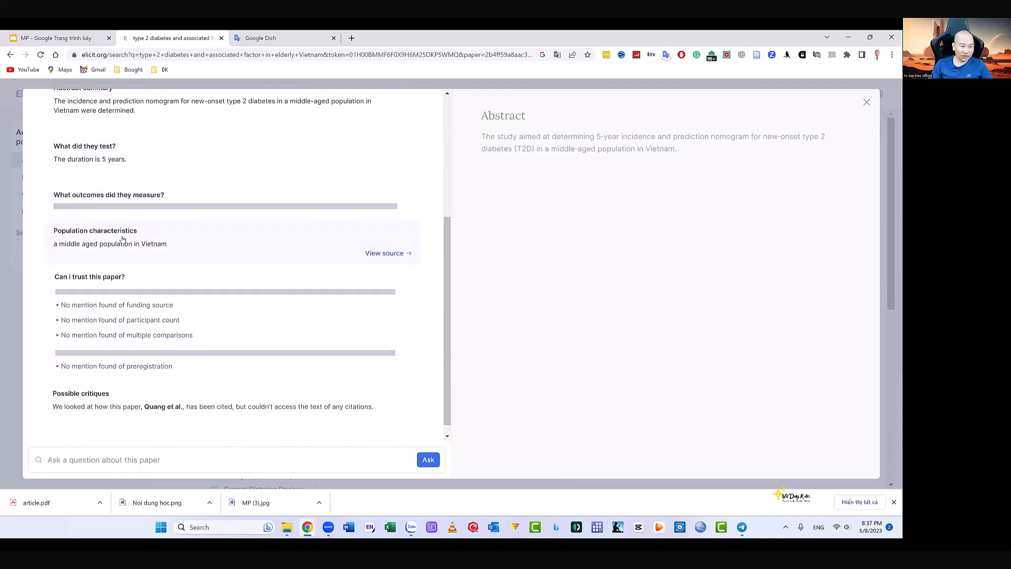
scroll(158, 358, "down", 1)
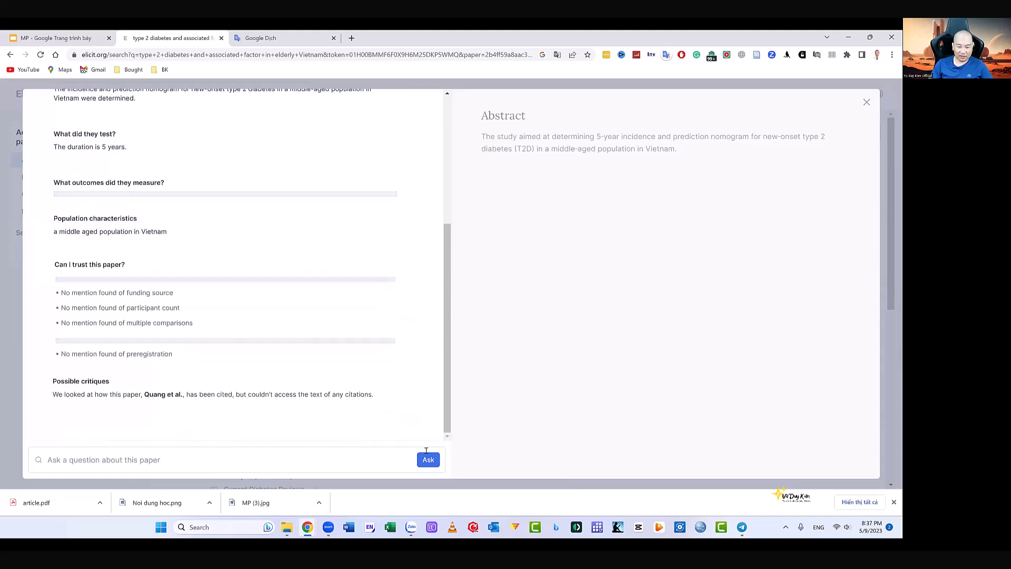
key("Escape")
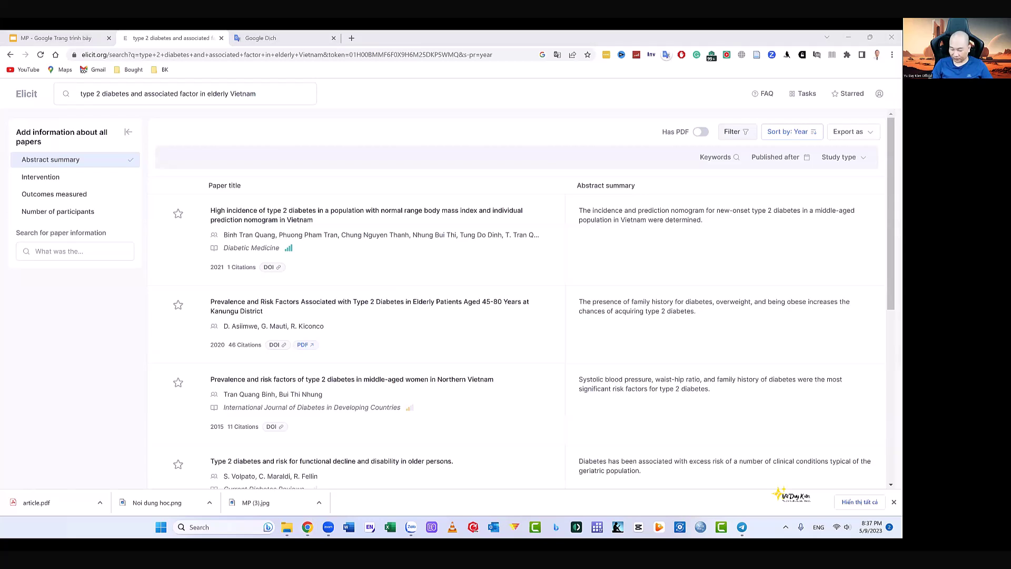
In Google Translate, add the line "Thiếu máu ở người suy thận" to the Vietnamese text and copy its English translation
left_click(279, 38)
left_click(320, 220)
key("Return")
type("Thiếu máu ở người suy thận")
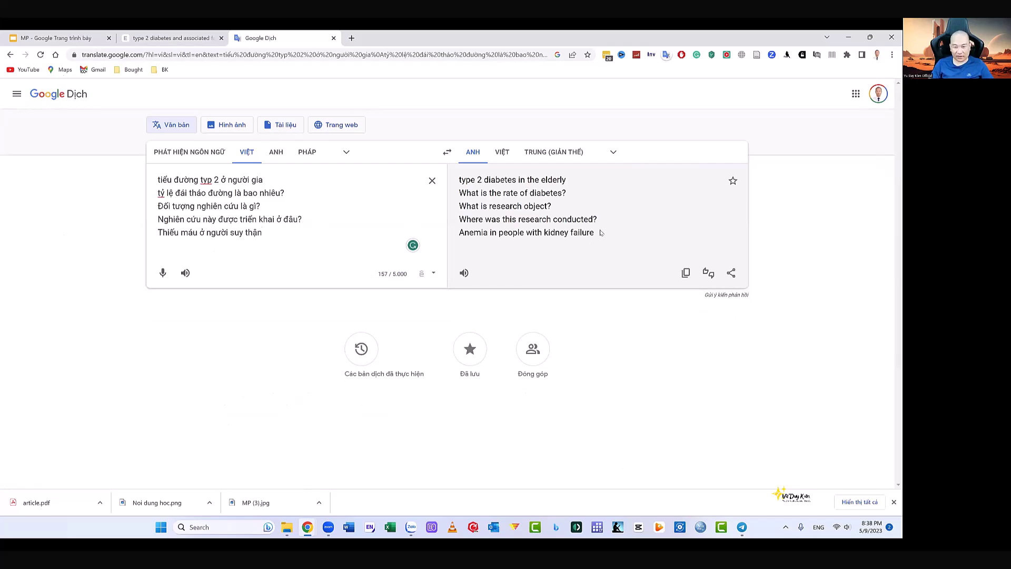
left_click_drag(594, 233, 460, 238)
key("ctrl+c")
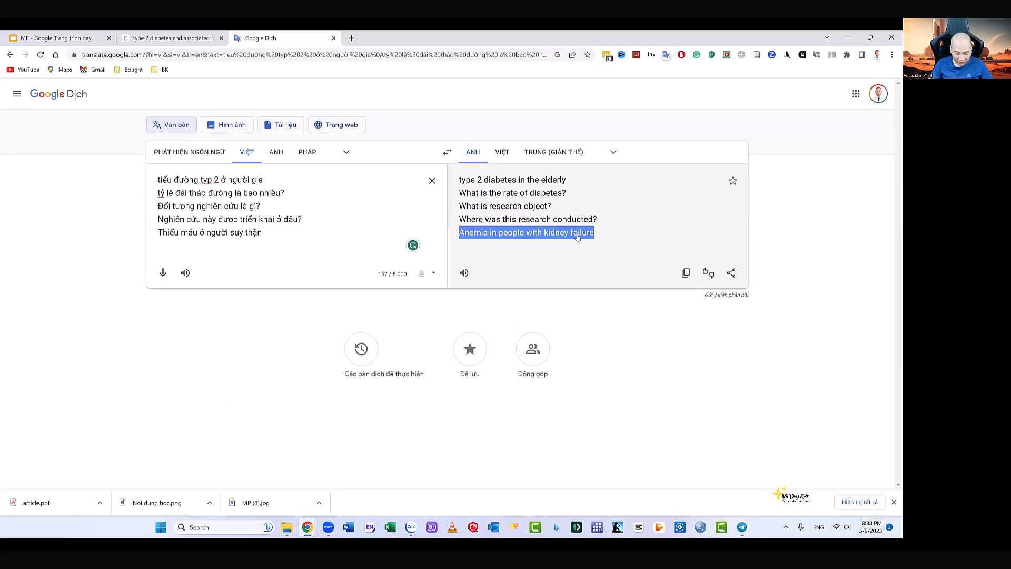
Switch back to Elicit and replace the search query with "Anemia in people with kidney failure"
left_click(178, 37)
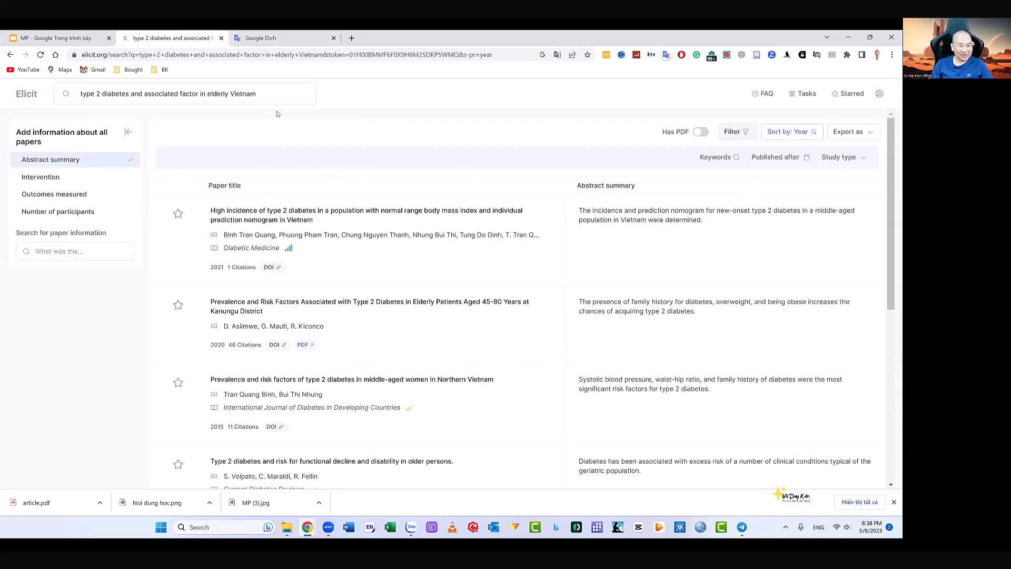
left_click_drag(243, 93, 64, 94)
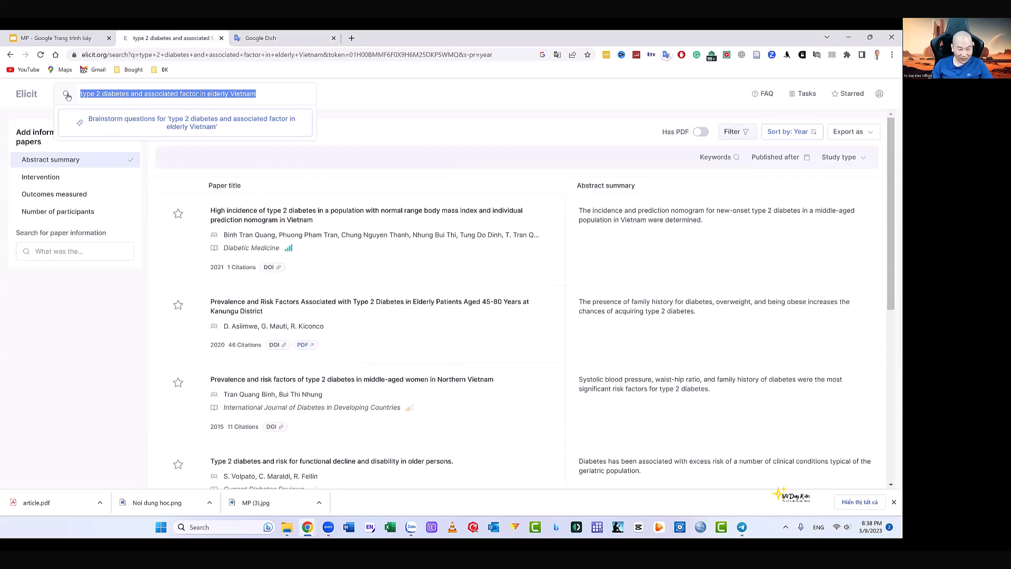
key("ctrl+v")
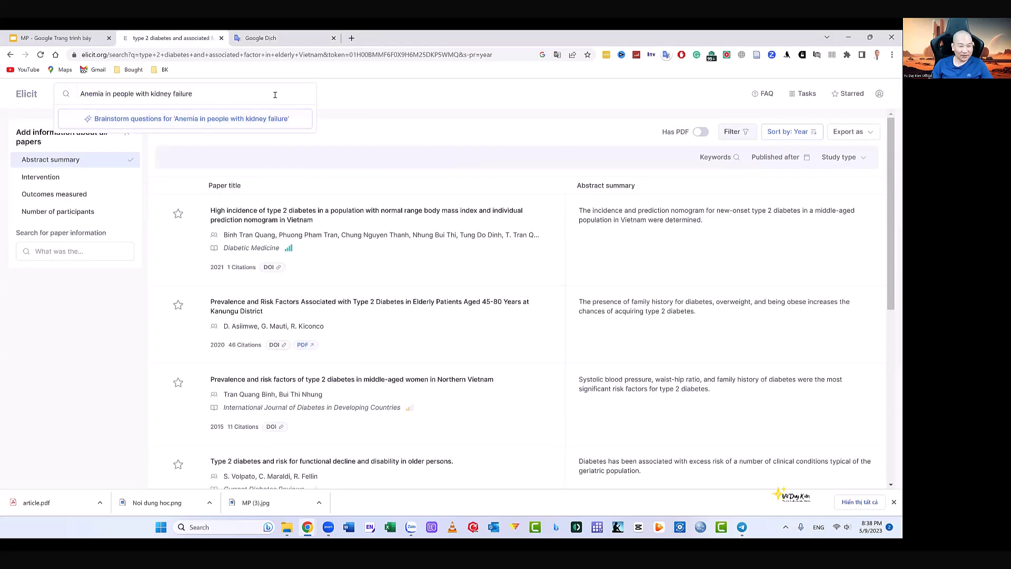
key("Return")
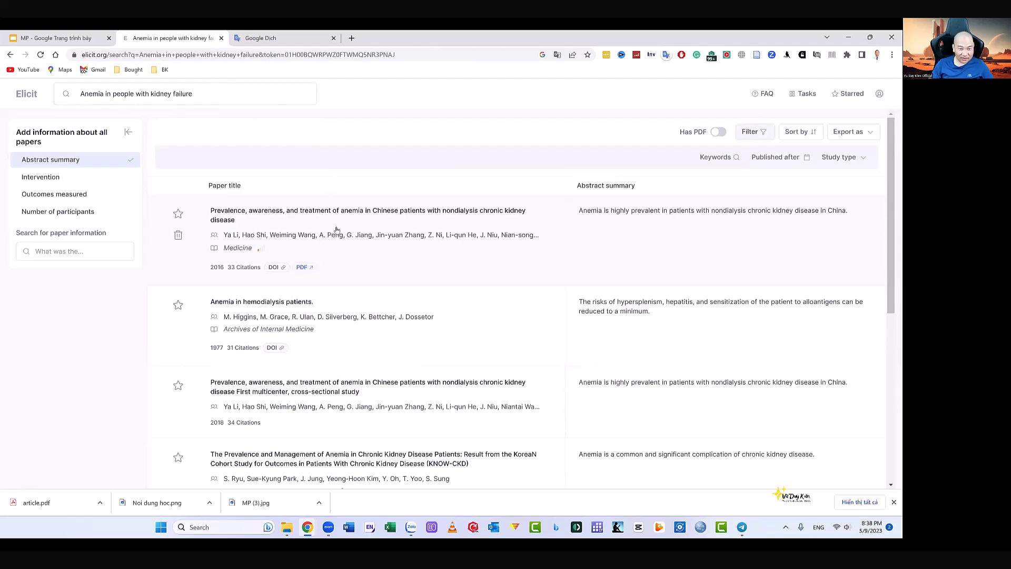
Open the first multicenter, cross-sectional study on anemia in Chinese patients with nondialysis chronic kidney disease and review its details
scroll(437, 337, "down", 3)
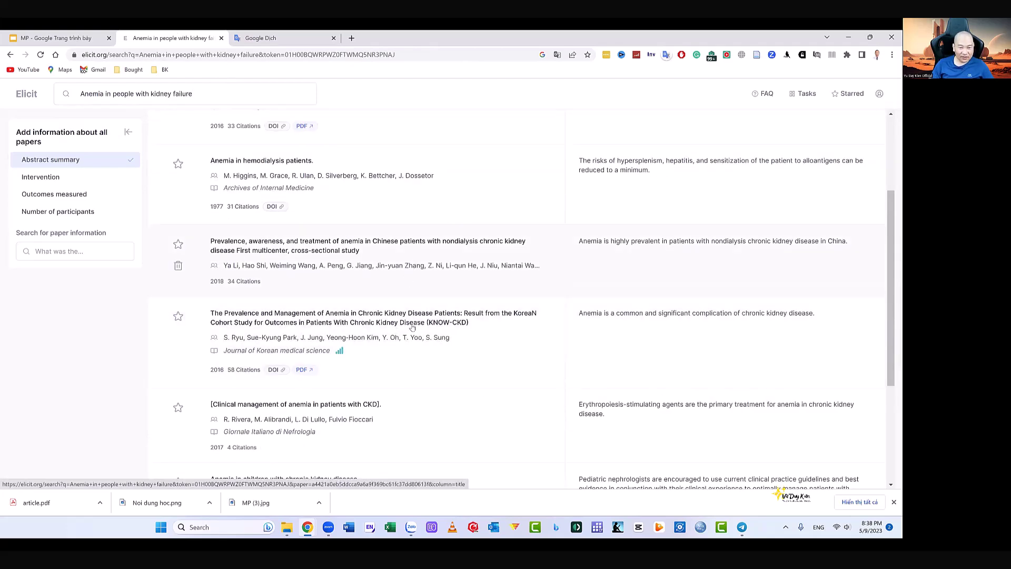
left_click(322, 251)
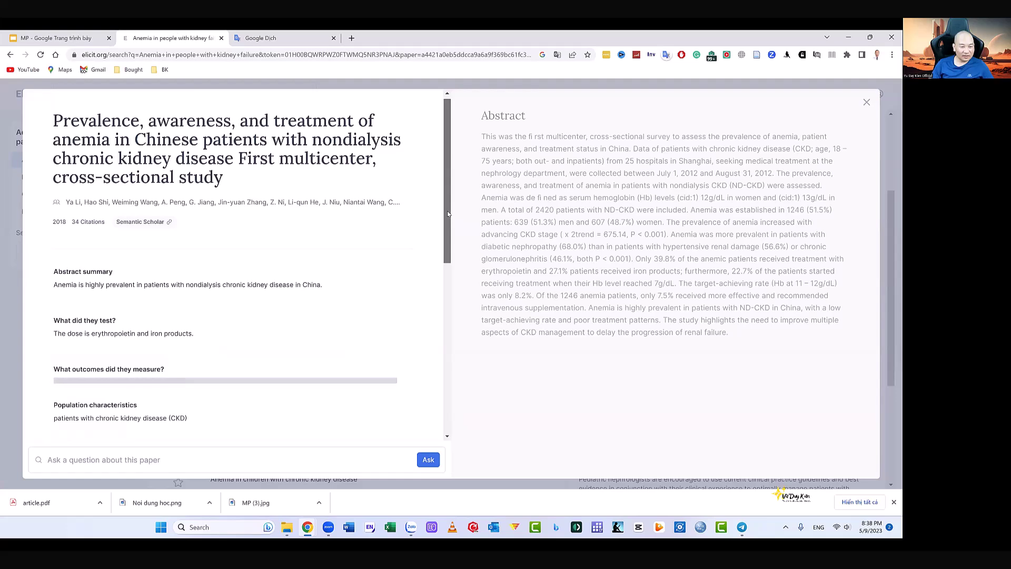
left_click_drag(447, 210, 469, 218)
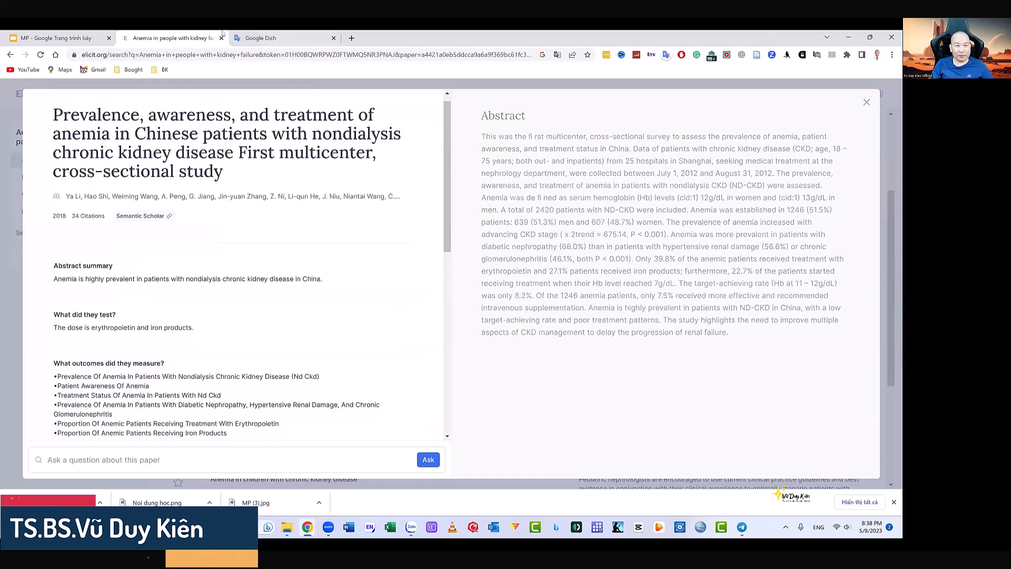
Switch to Google Translate and add the line "tỷ lệ thiếu máu ở người suy thận là bao nhiêu?" to the Vietnamese text
key("ctrl+Tab")
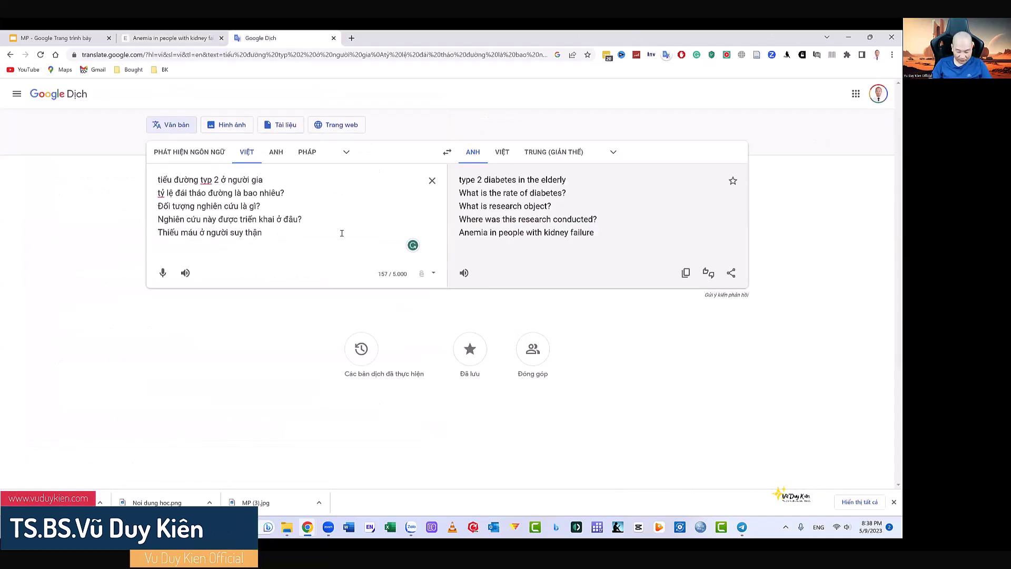
key("Return")
type("tỷ le")
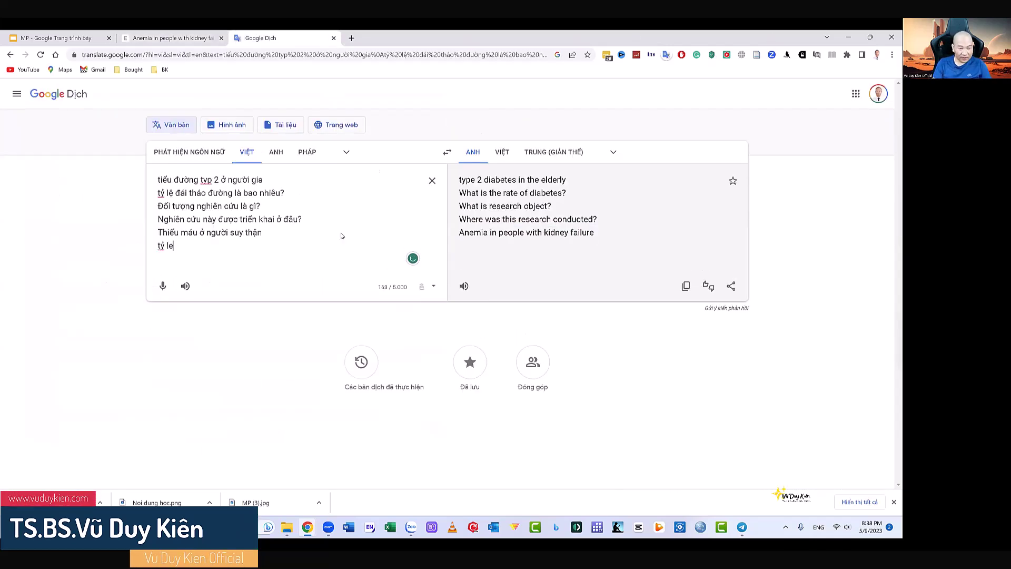
type(" thieu máu ở ")
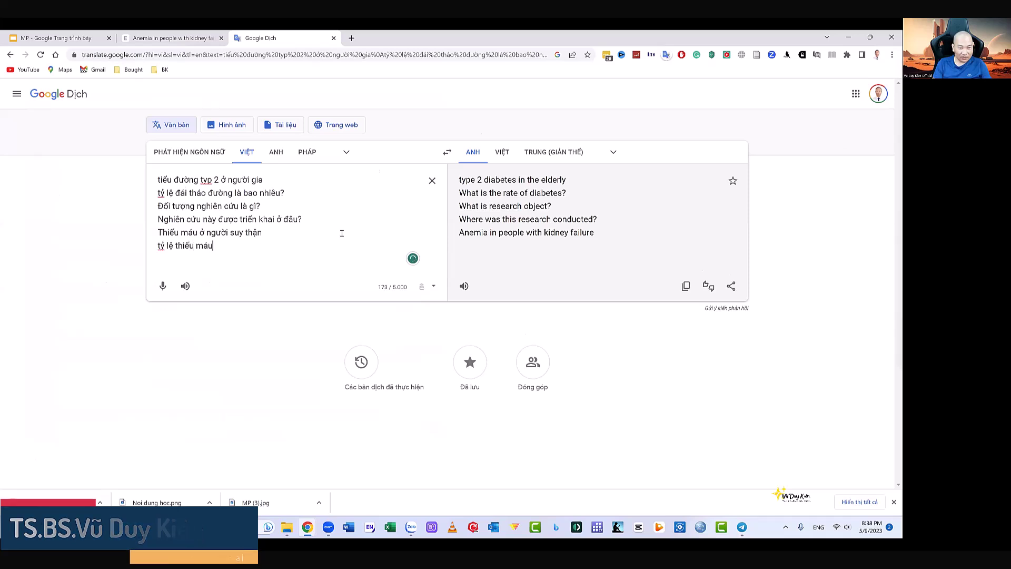
type("người suy t")
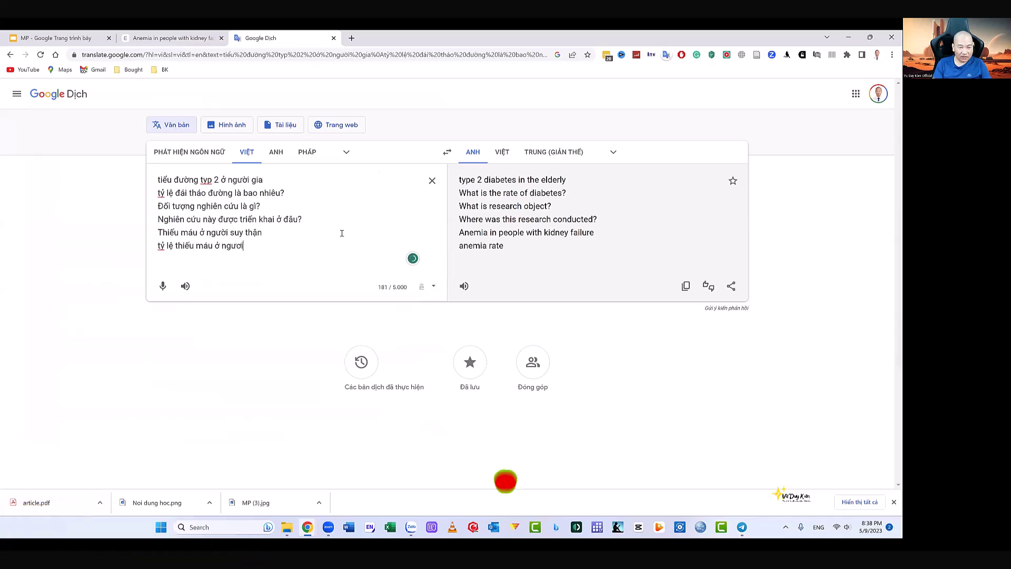
type("hận là bao n")
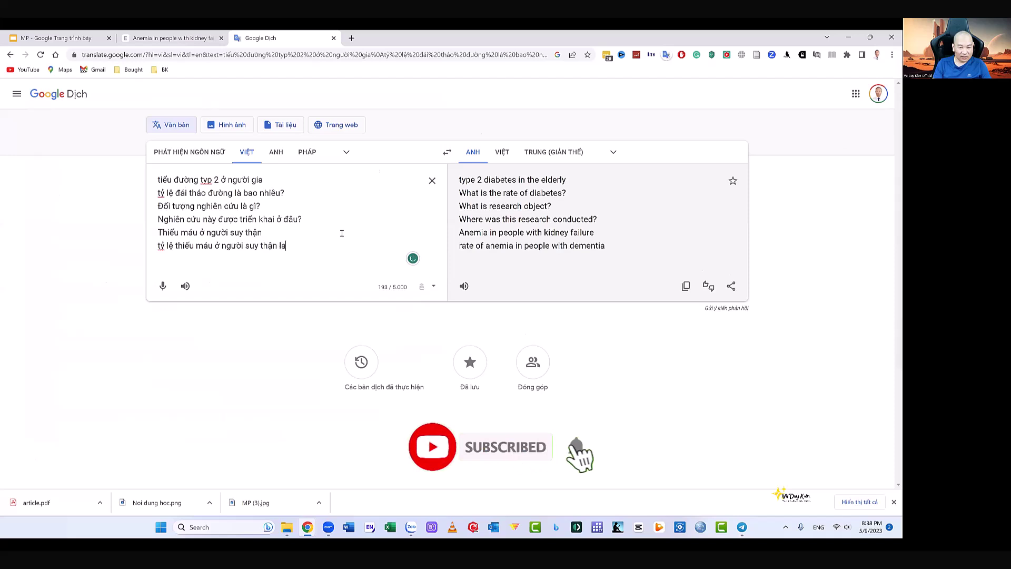
type("hiêu?")
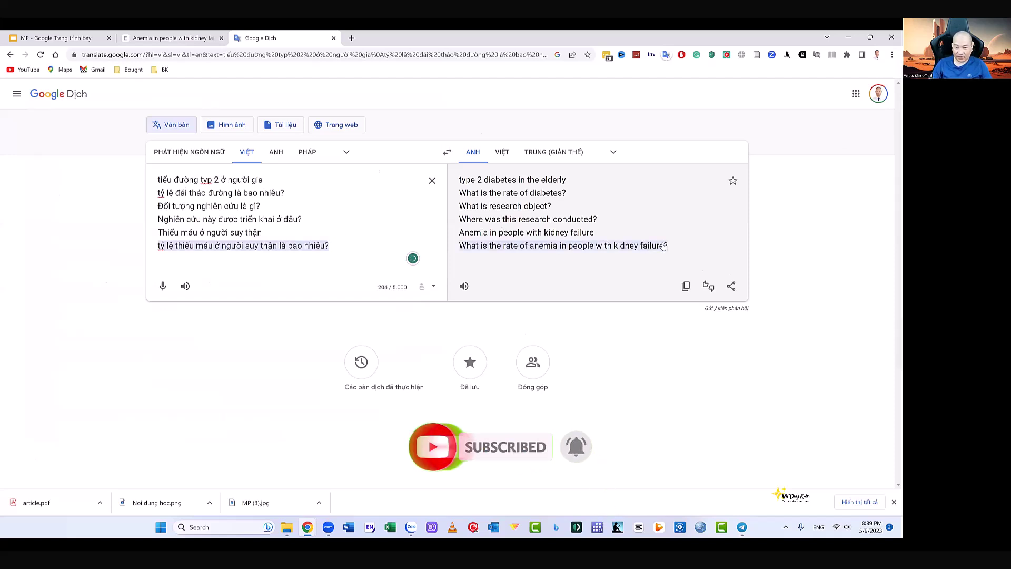
Copy the English translation "What is the rate of anemia in people with kidney failure?"
left_click_drag(667, 245, 446, 243)
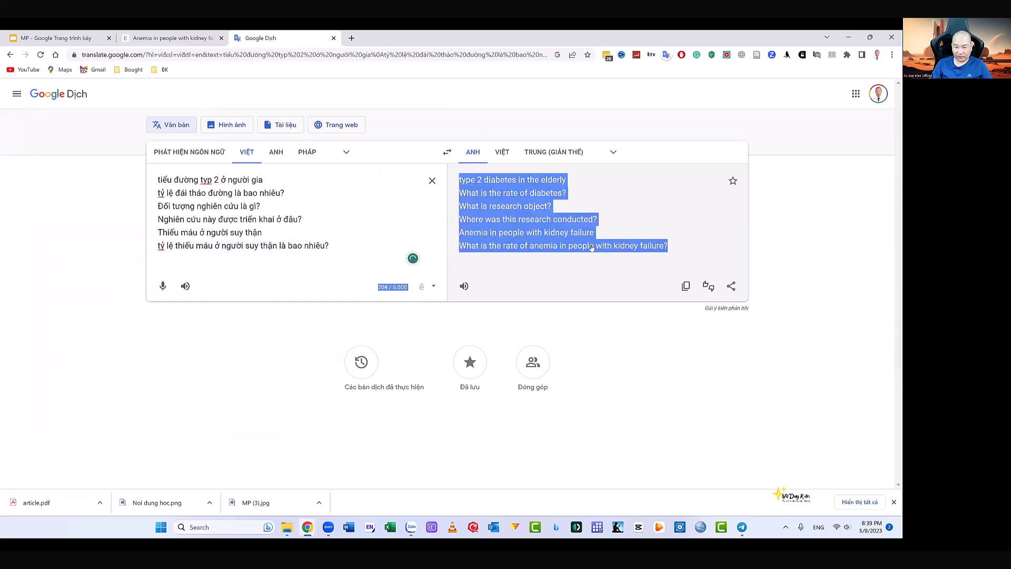
left_click(273, 270)
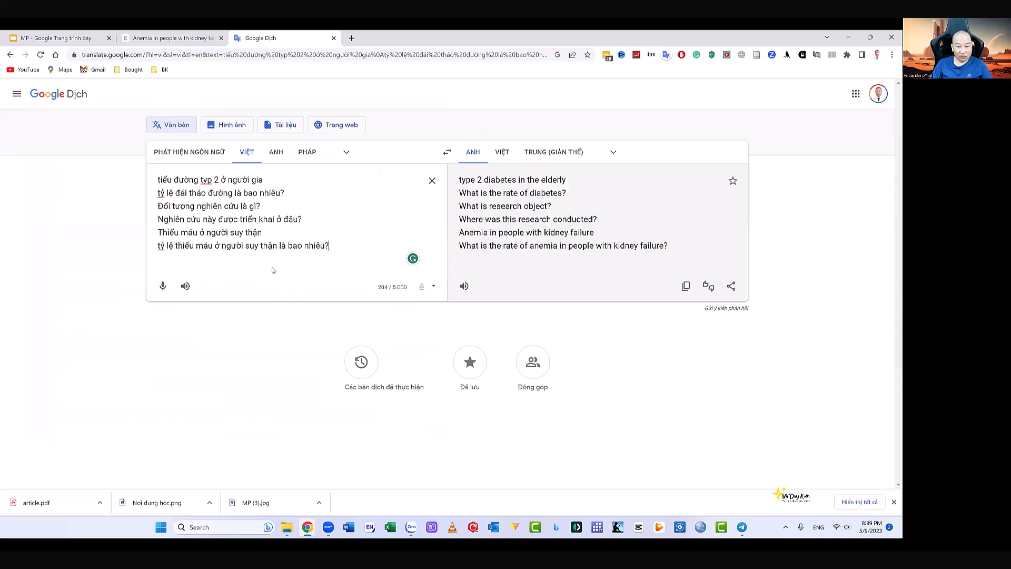
left_click_drag(678, 247, 459, 246)
key("ctrl+c")
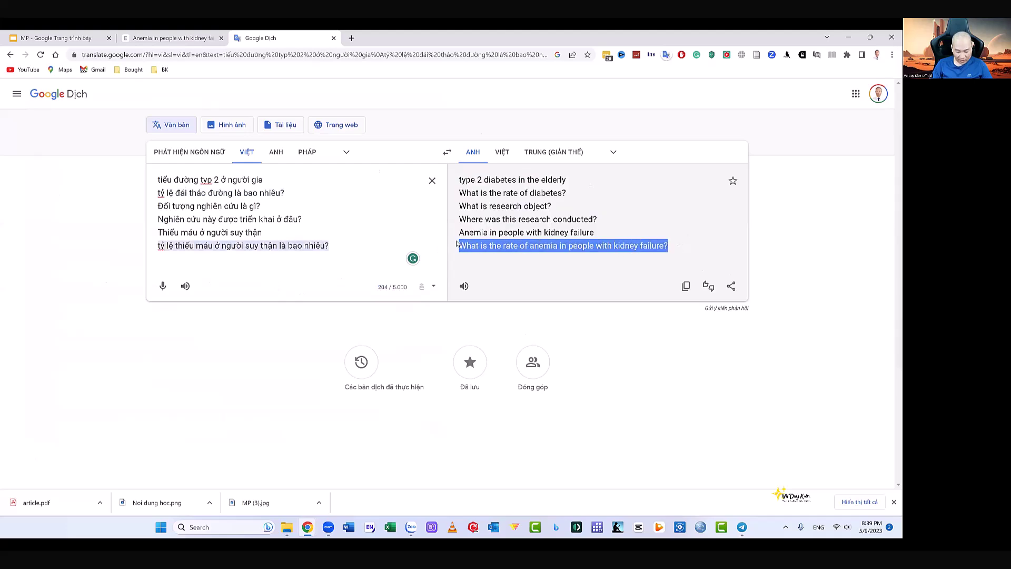
In Elicit, ask the open paper "What is the rate of anemia in people with kidney failure?", review the answer and close the paper
left_click(167, 38)
left_click(168, 459)
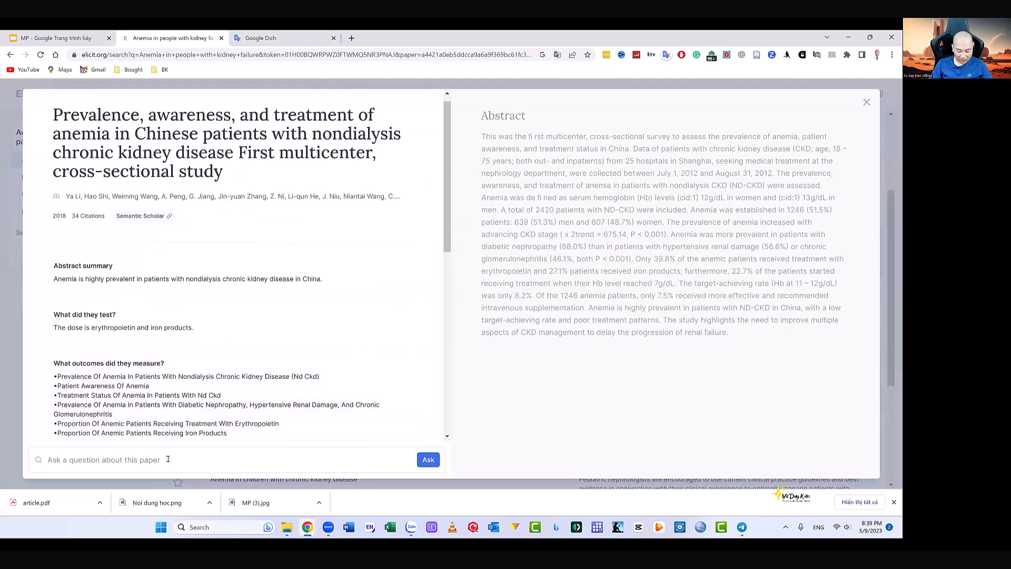
key("ctrl+v")
left_click(428, 460)
left_click_drag(444, 208, 457, 440)
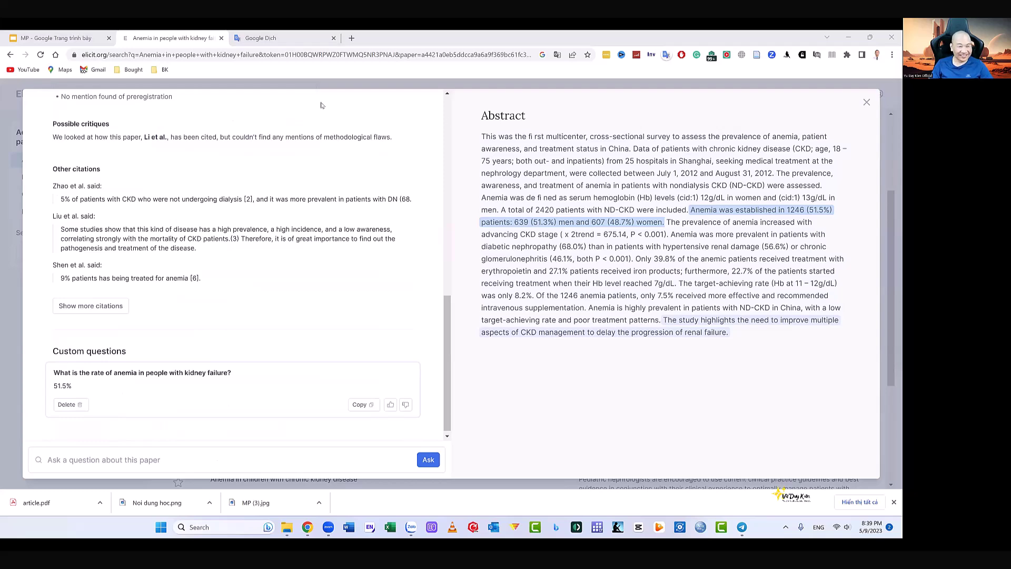
left_click(405, 79)
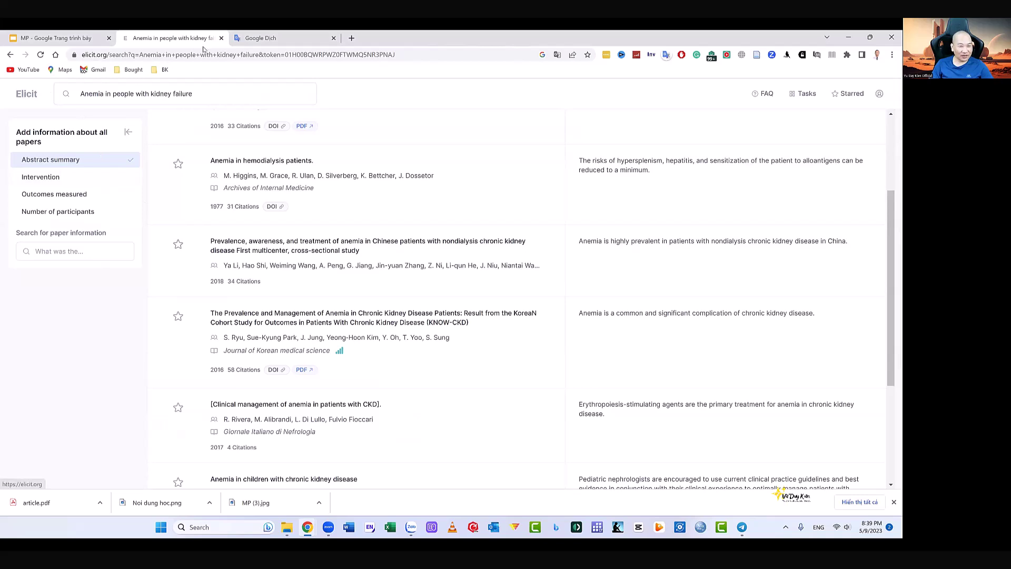
In Google Translate, add the line "Tự chủ bệnh viện" to the Vietnamese text and copy its English translation
left_click(261, 38)
left_click(319, 269)
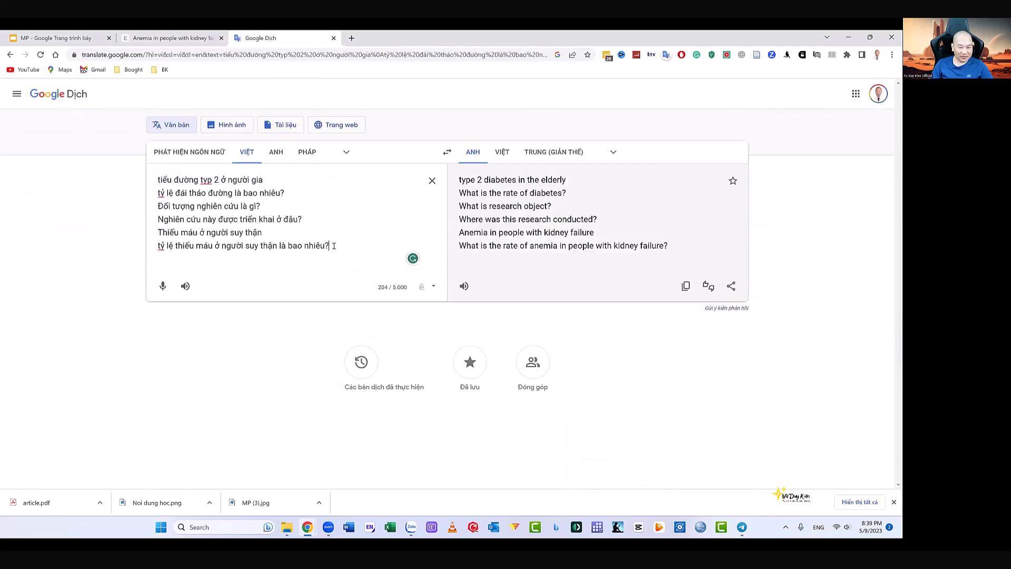
key("Return")
type("Tự chủ bệnh viện")
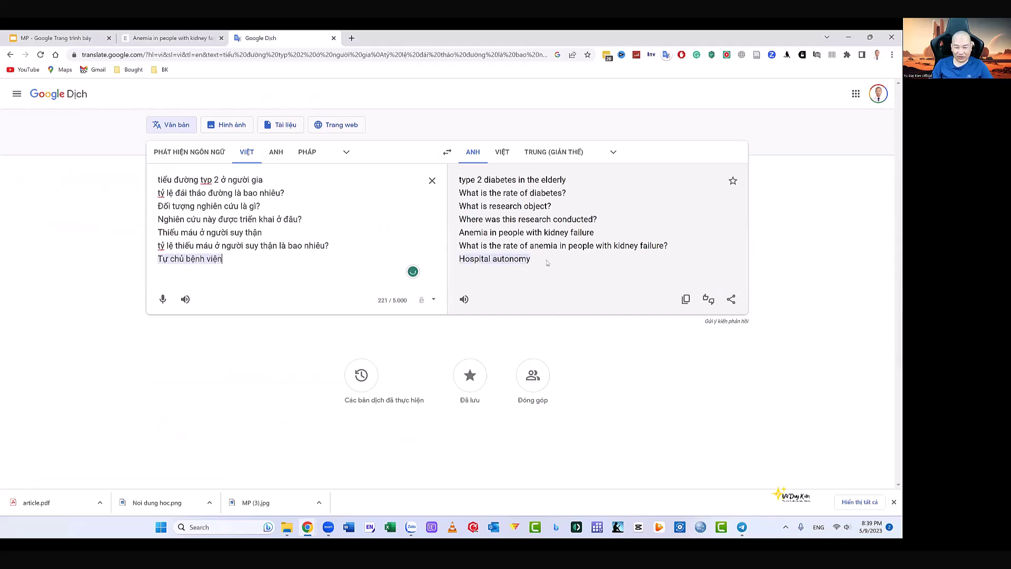
left_click_drag(531, 260, 458, 258)
key("ctrl+c")
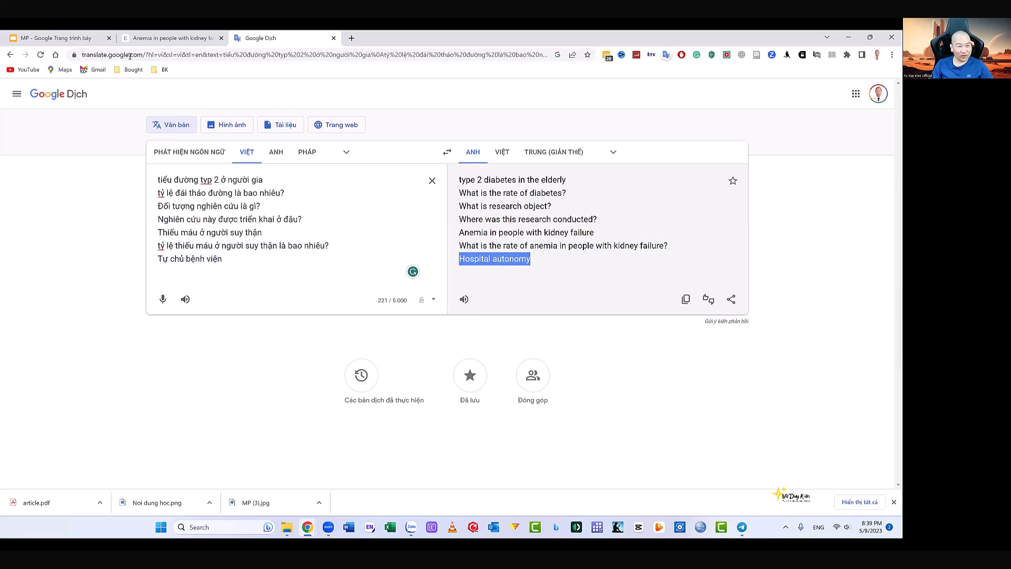
Switch back to Elicit, replace the search query with "Hospital autonomy" and brainstorm research questions for it
left_click(170, 37)
left_click_drag(194, 88, 81, 102)
key("ctrl+v")
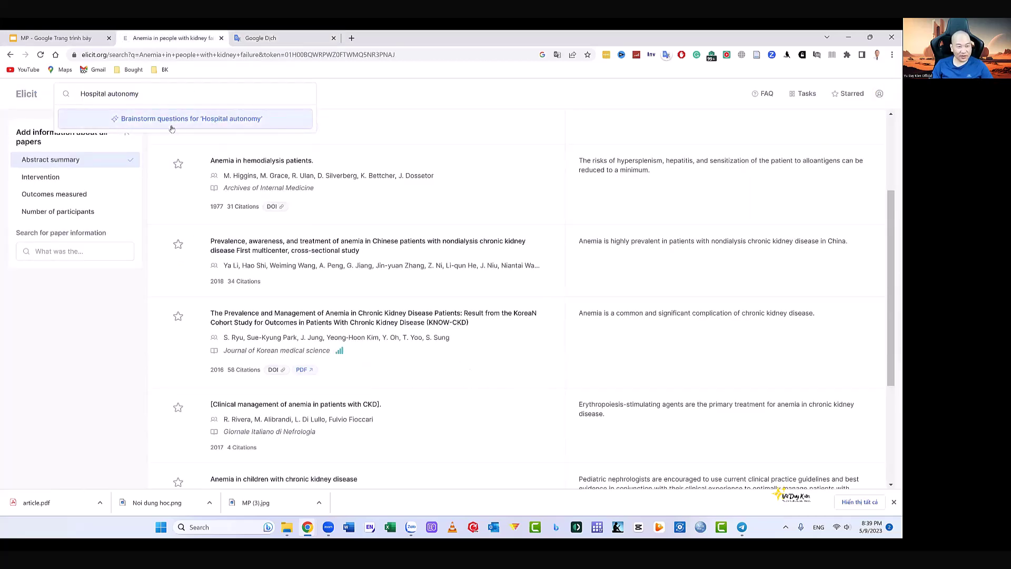
left_click(205, 121)
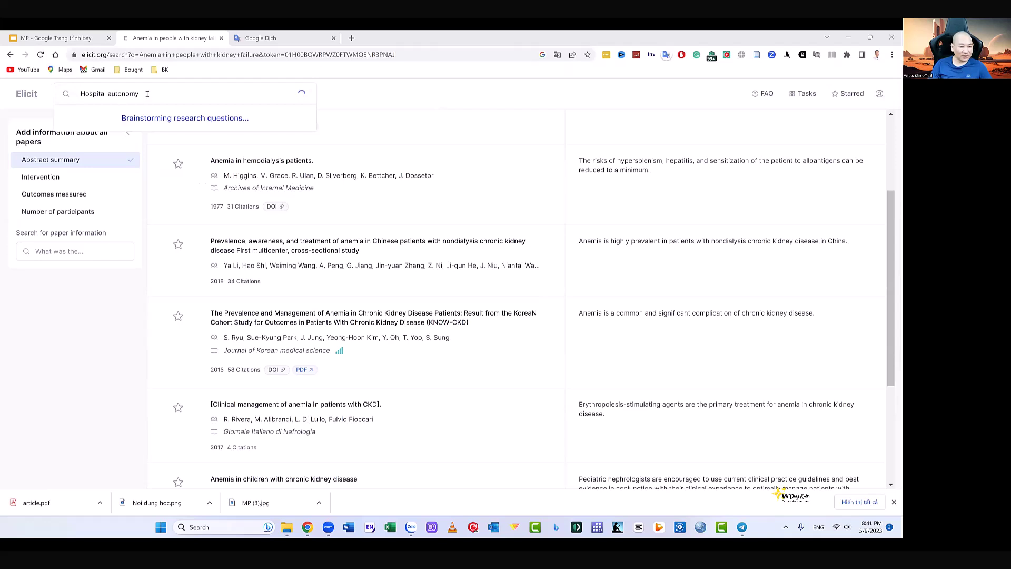
triple_click(108, 94)
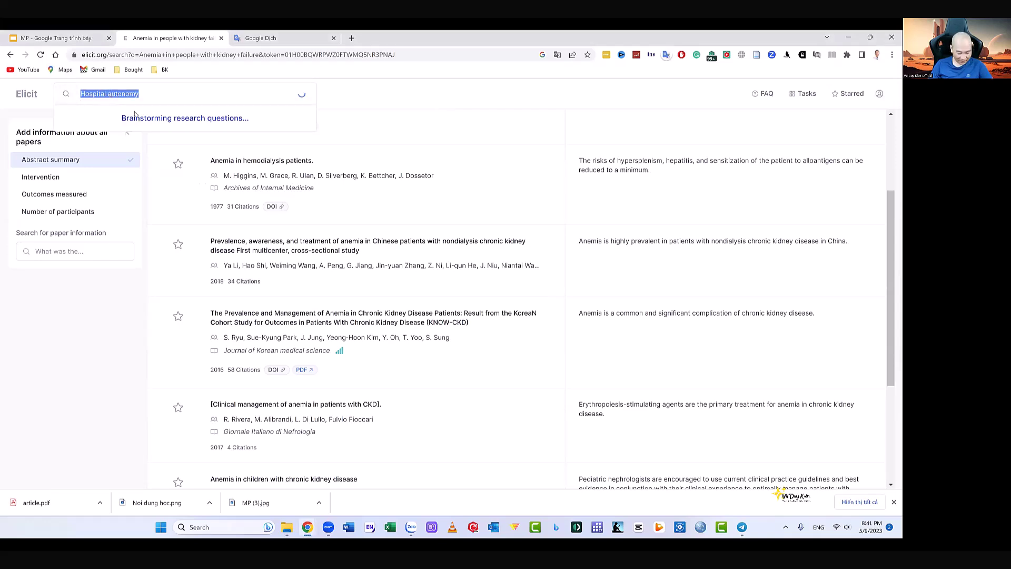
Open Google Scholar in a new browser tab and search for "Hospital autonomy"
left_click(351, 38)
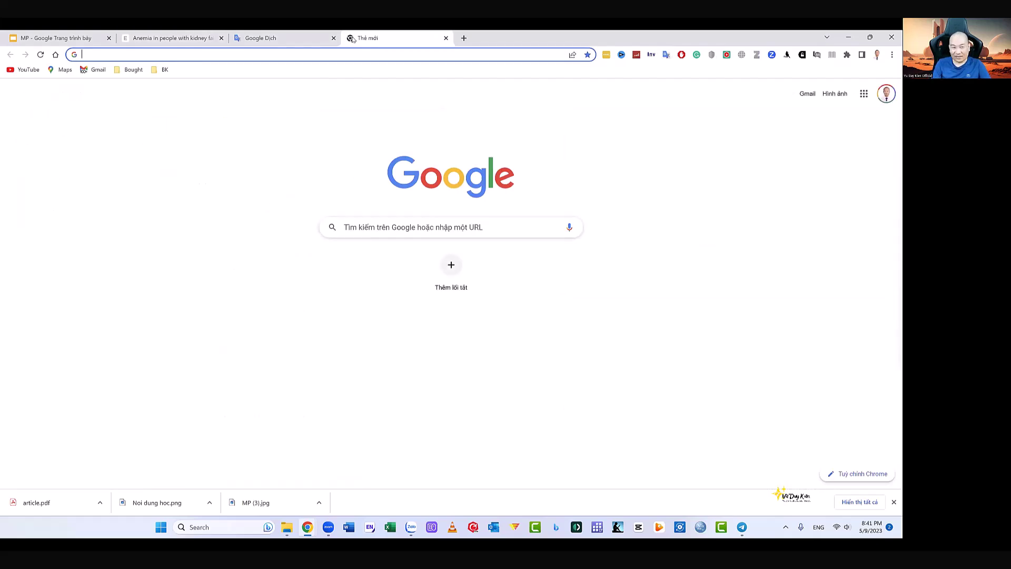
type("scho")
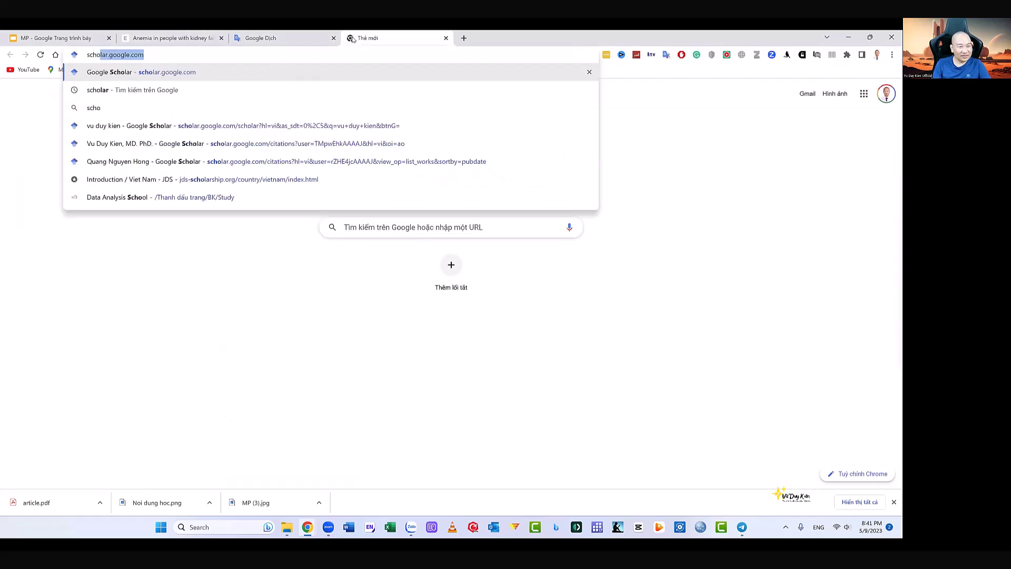
key("Return")
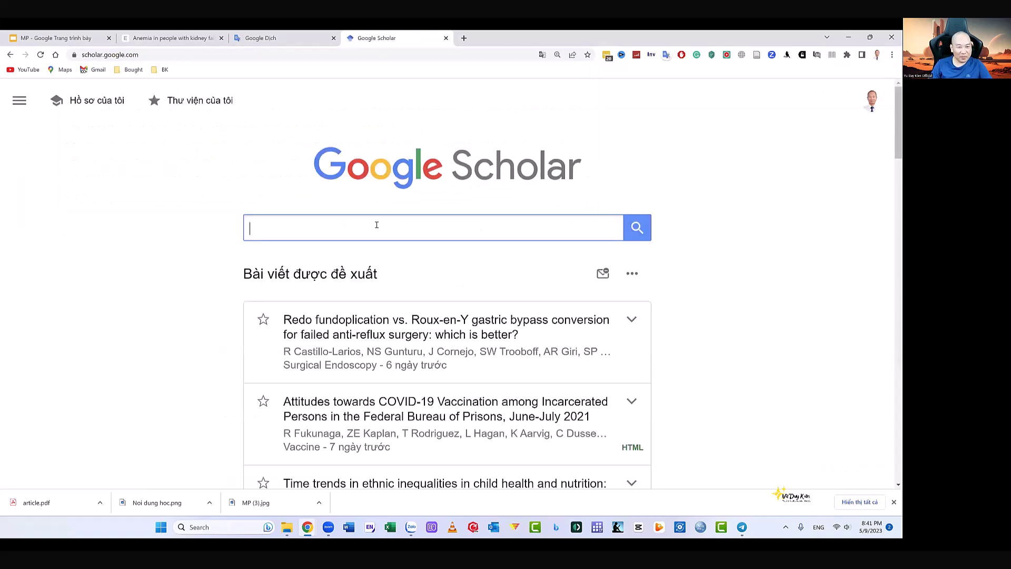
type("Hospital autonomy")
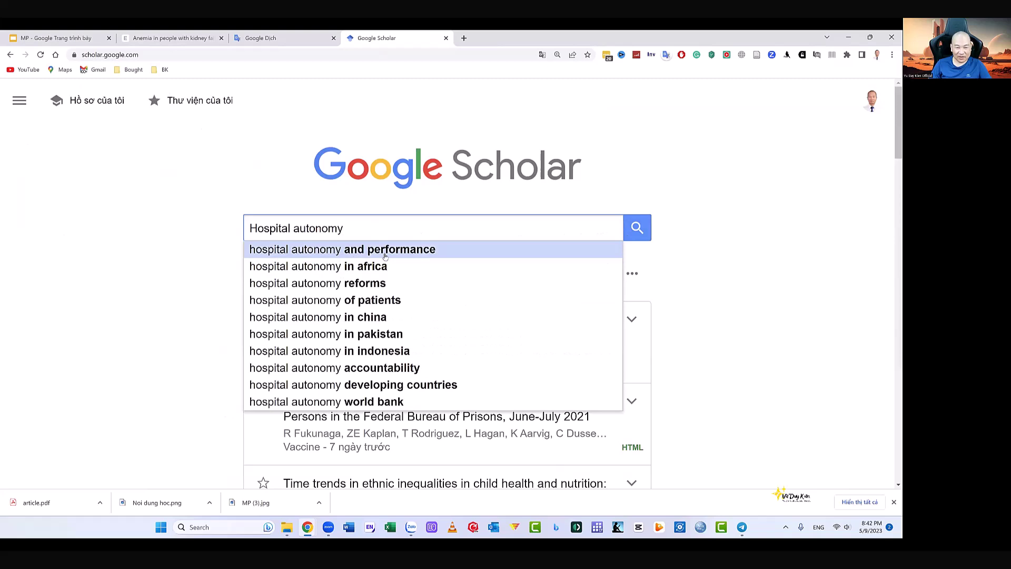
left_click(643, 228)
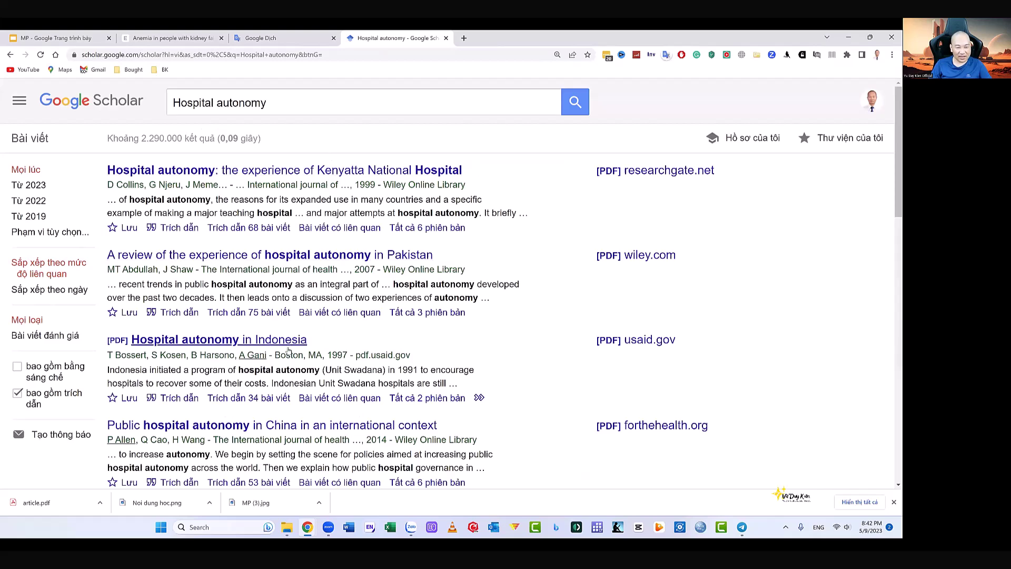
Look through the Google Scholar articles and related searches on hospital autonomy
scroll(322, 397, "down", 1)
scroll(323, 398, "down", 3)
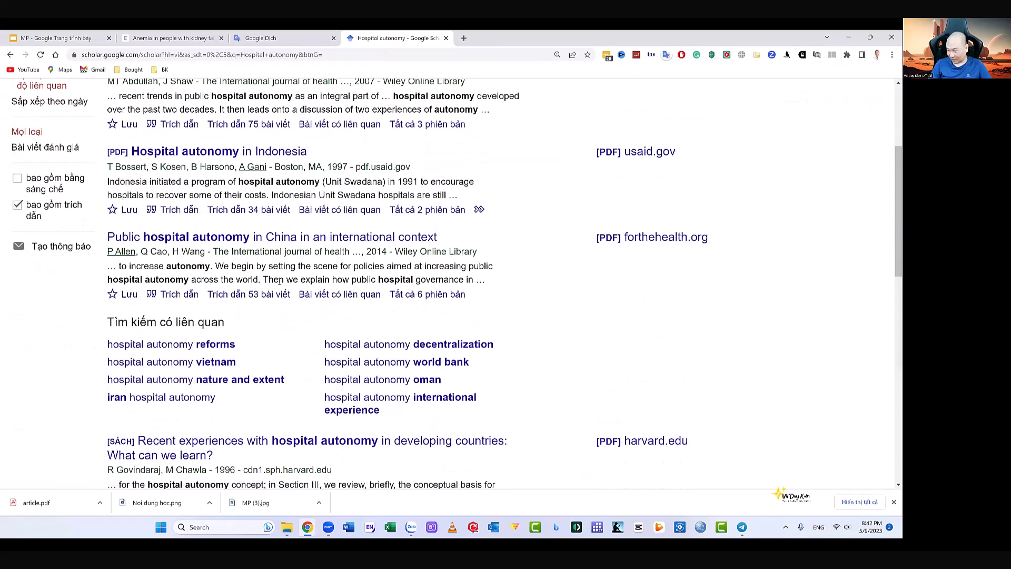
scroll(291, 283, "down", 1)
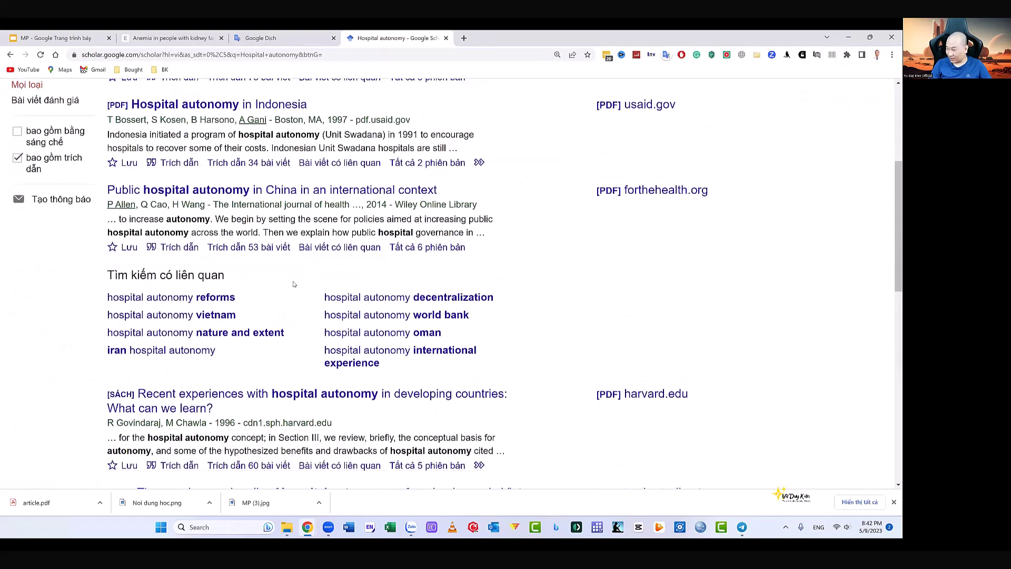
scroll(294, 283, "up", 1)
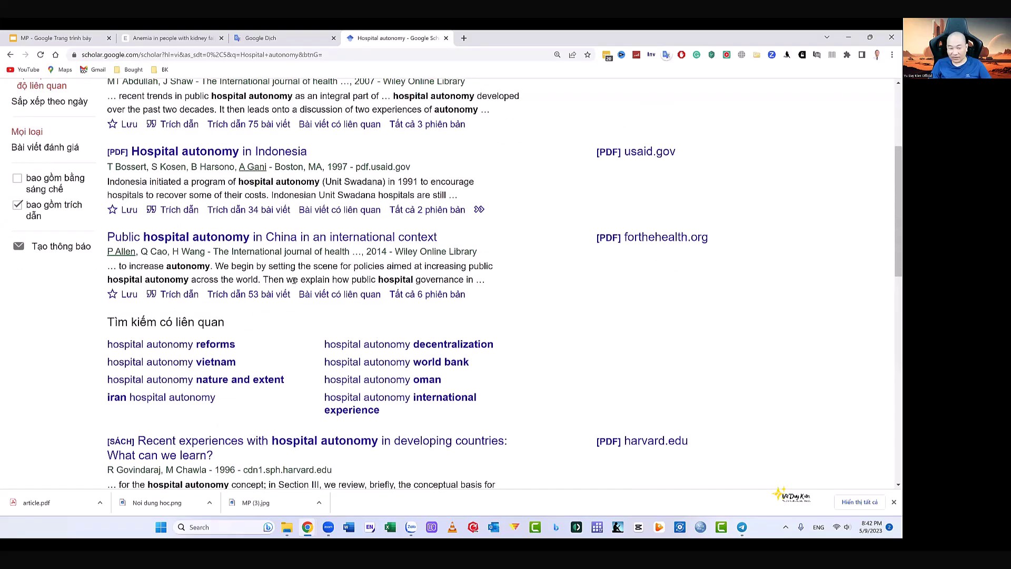
scroll(294, 281, "down", 6)
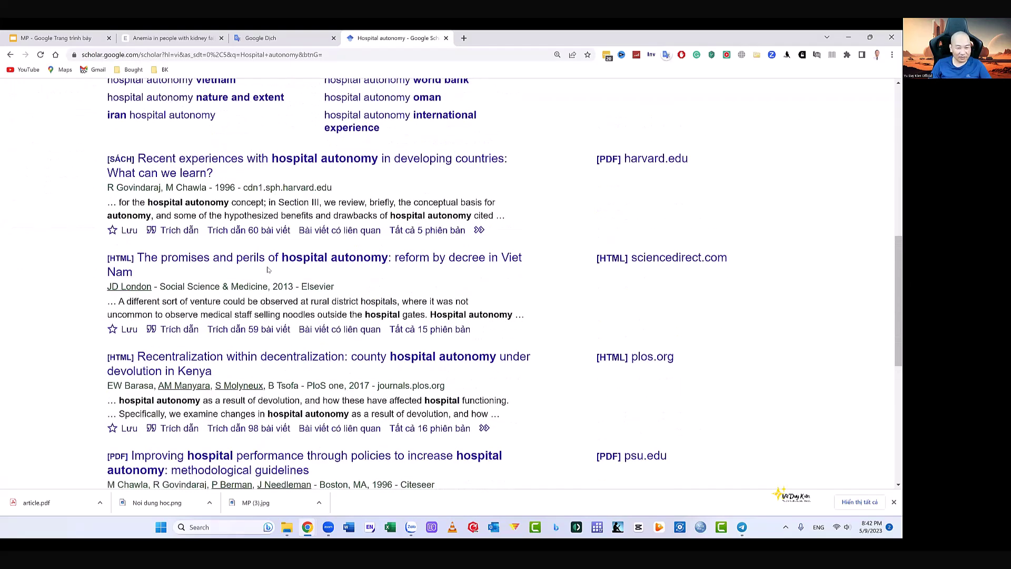
scroll(373, 277, "down", 5)
scroll(373, 277, "up", 4)
scroll(373, 277, "up", 10)
Return to Elicit, run the paper search for "Hospital autonomy" and skim the listed papers
left_click(177, 38)
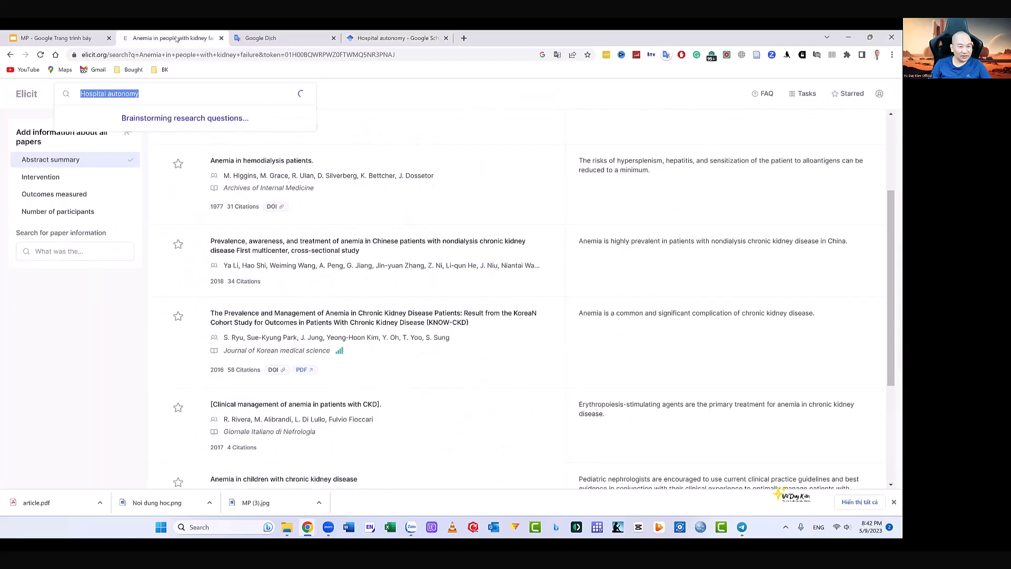
left_click(151, 93)
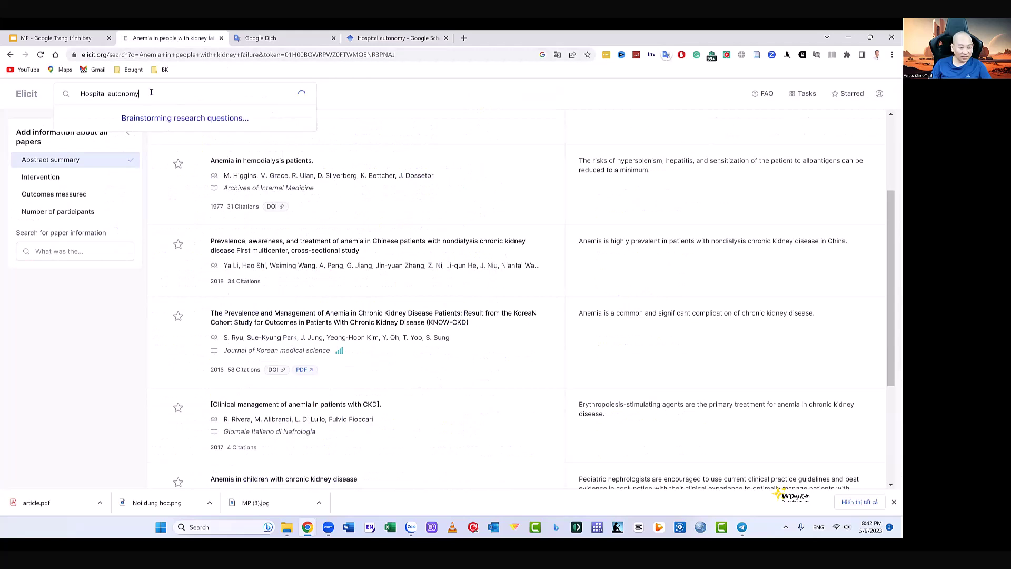
key("Return")
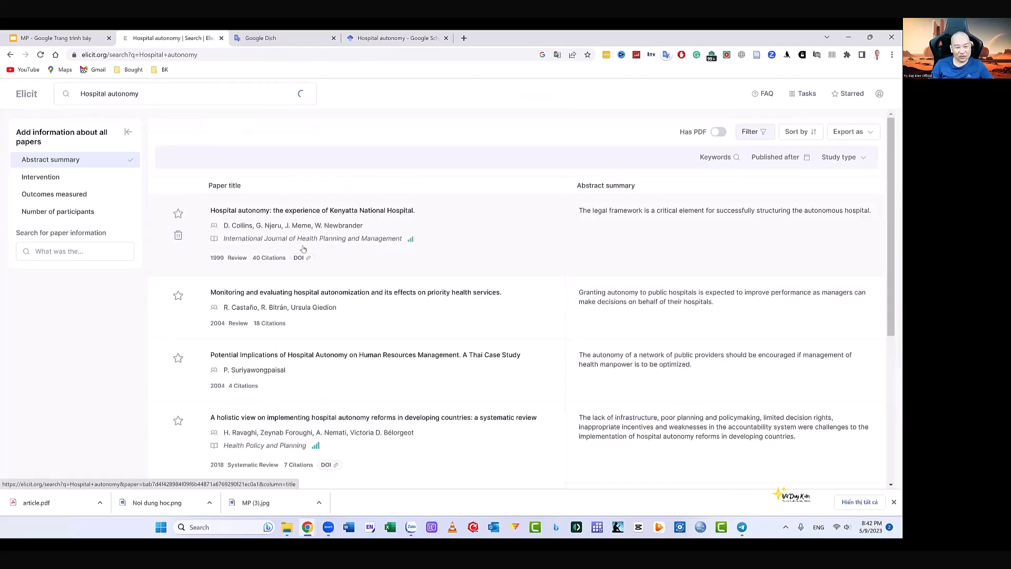
scroll(305, 243, "down", 3)
scroll(295, 227, "up", 3)
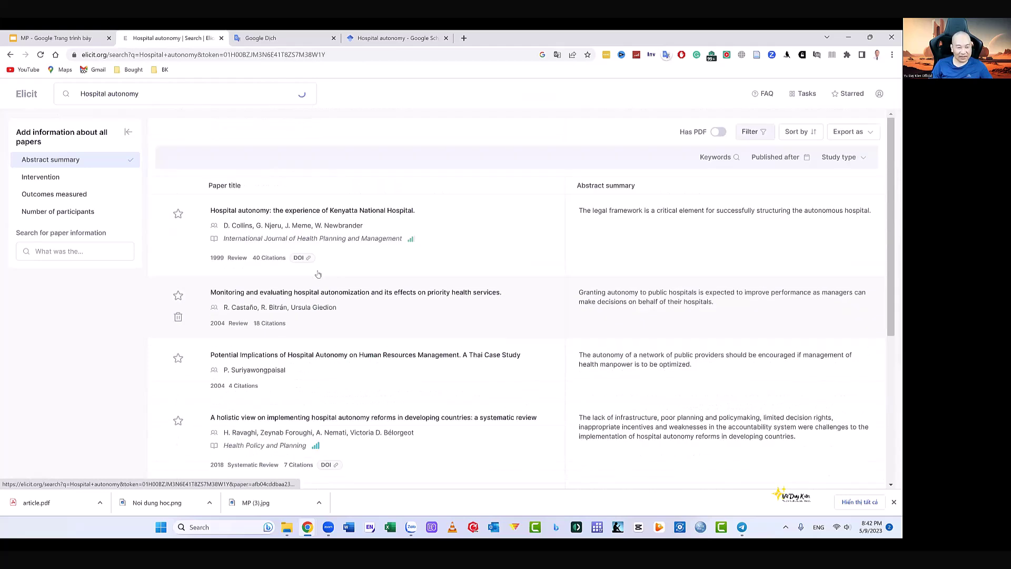
Sort the hospital autonomy papers by year in descending order and translate the results page into Vietnamese
left_click(795, 138)
left_click(764, 208)
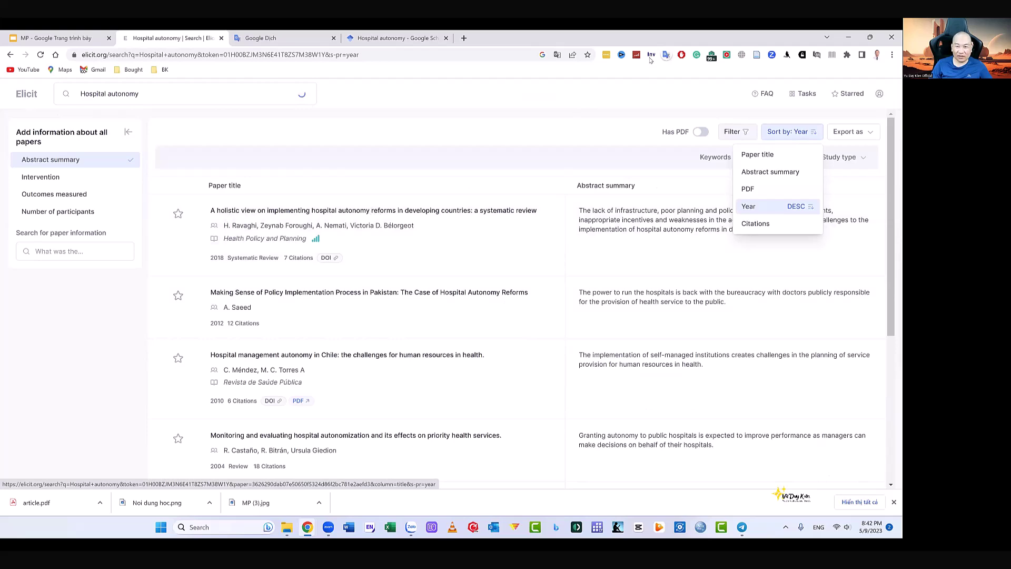
left_click(557, 54)
left_click(534, 72)
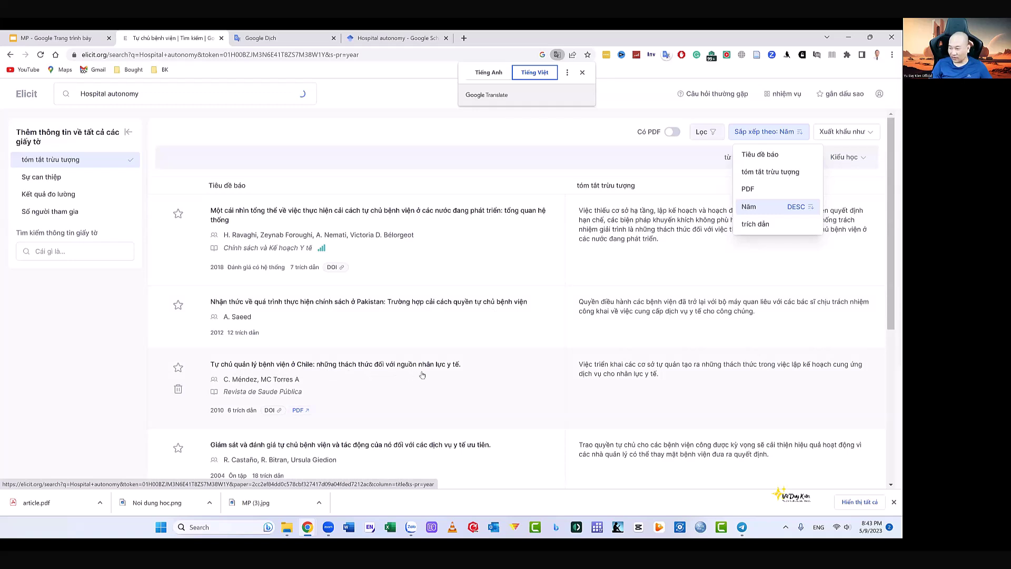
left_click(172, 95)
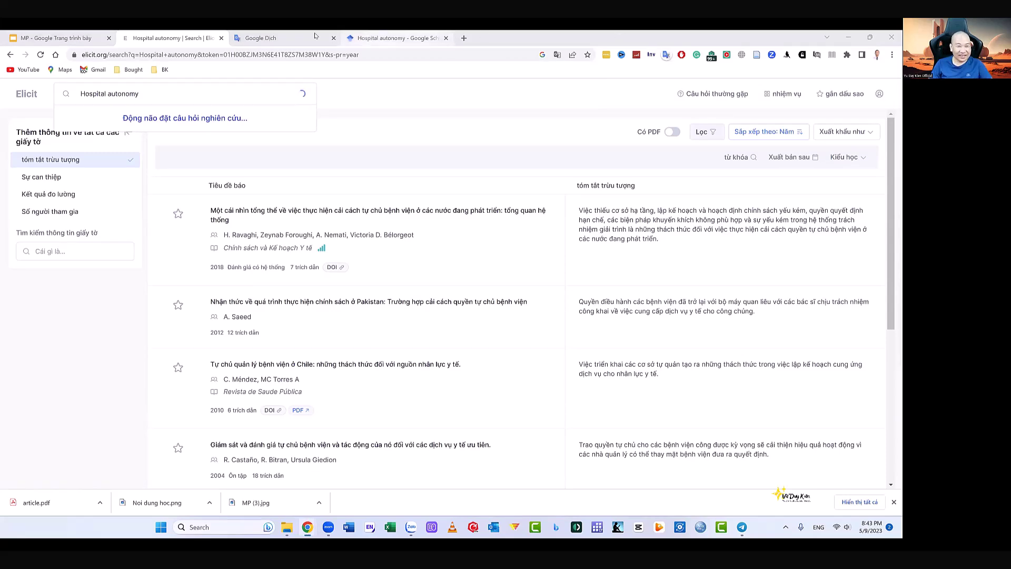
In Google Translate, add the line "xây dựng thư viện cDNA bằng RACE-PCR" to the Vietnamese text and copy its English translation
left_click(285, 34)
left_click(243, 265)
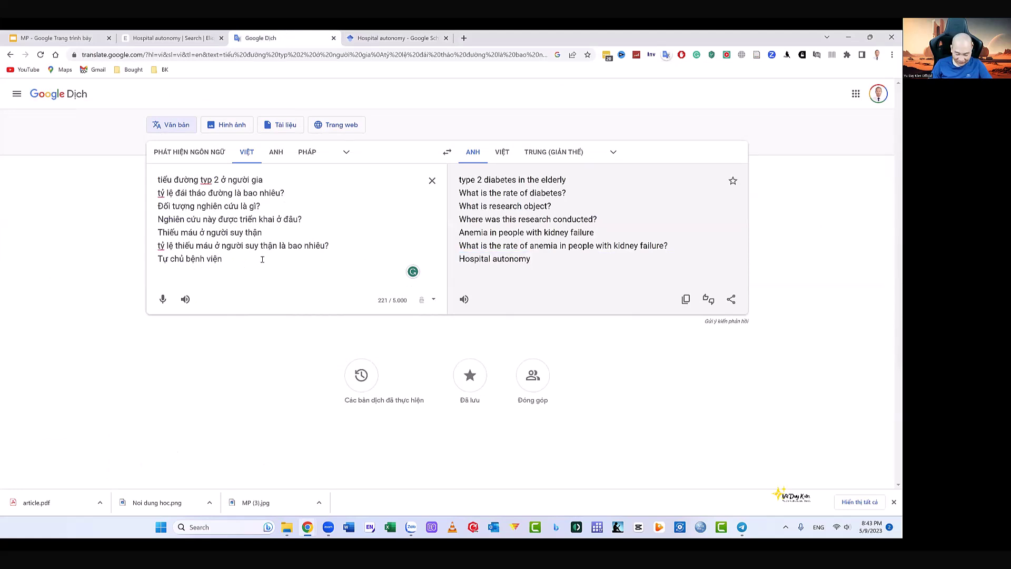
key("Return")
type("xây dựng thư viện cDNA bằng RACE-PCR")
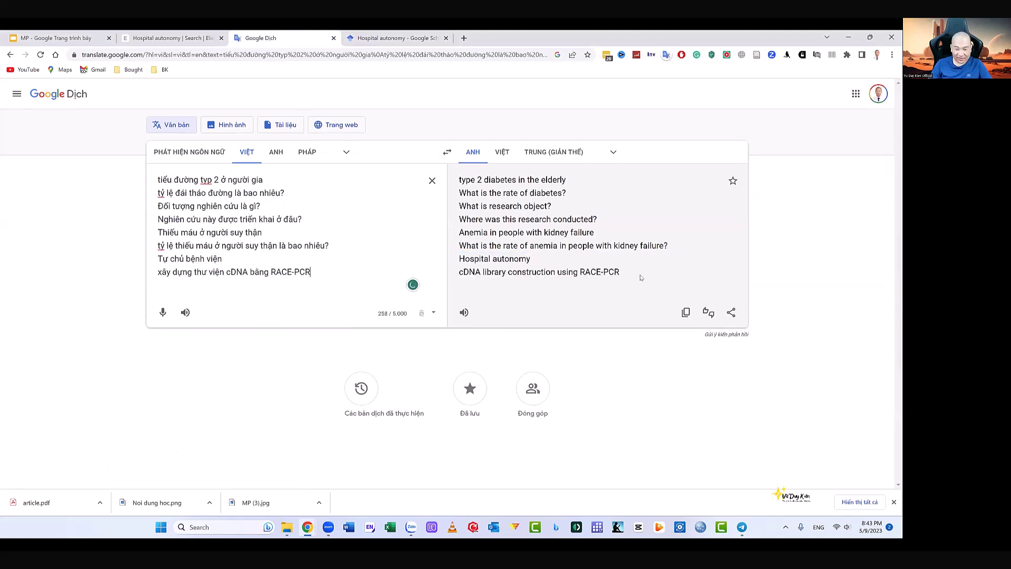
left_click_drag(619, 272, 460, 272)
key("ctrl+c")
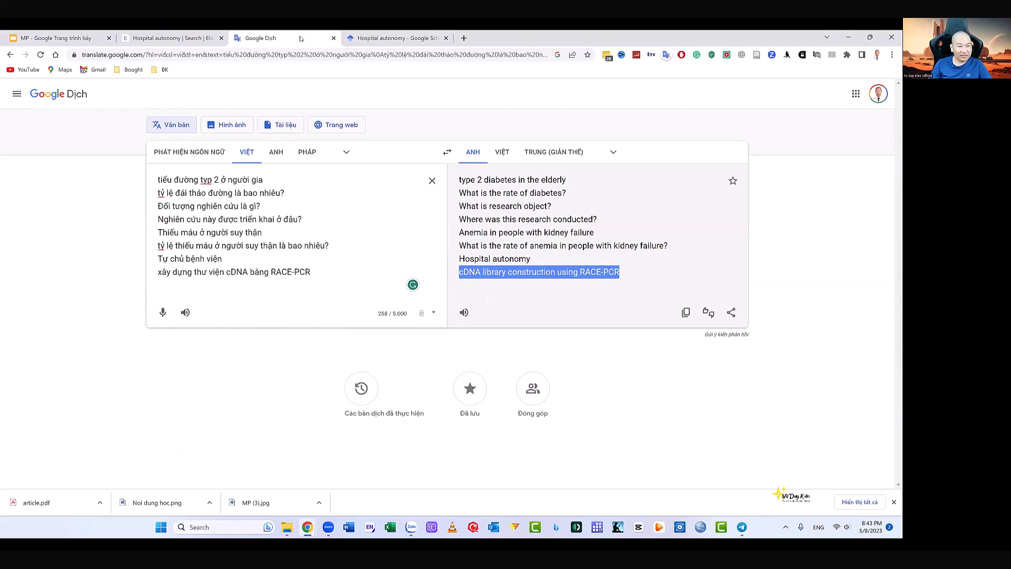
Switch to Elicit and replace the hospital autonomy query with a search for "cDNA library construction using RACE-PCR"
left_click(174, 38)
left_click_drag(152, 93, 30, 104)
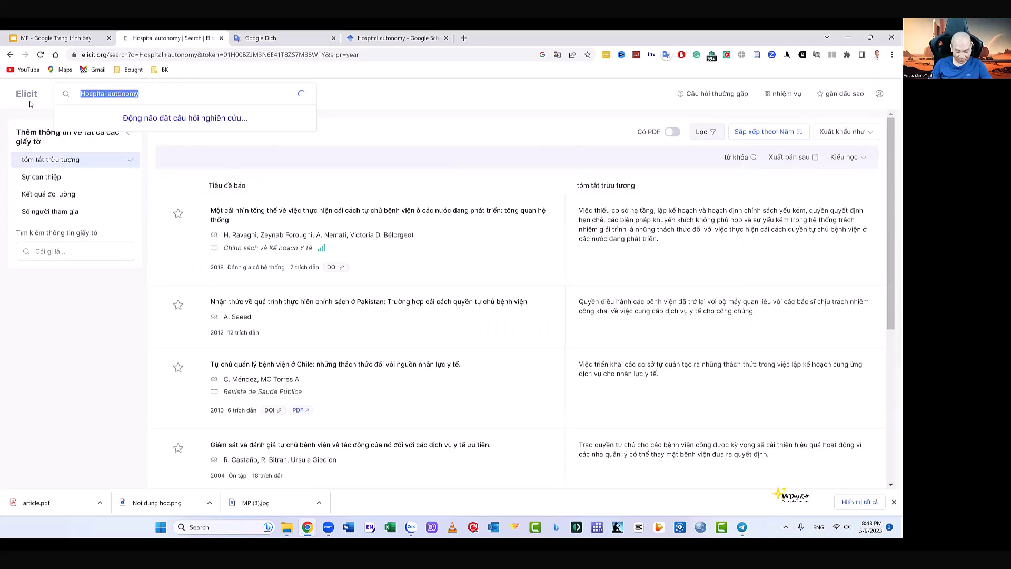
key("ctrl+v")
key("Return")
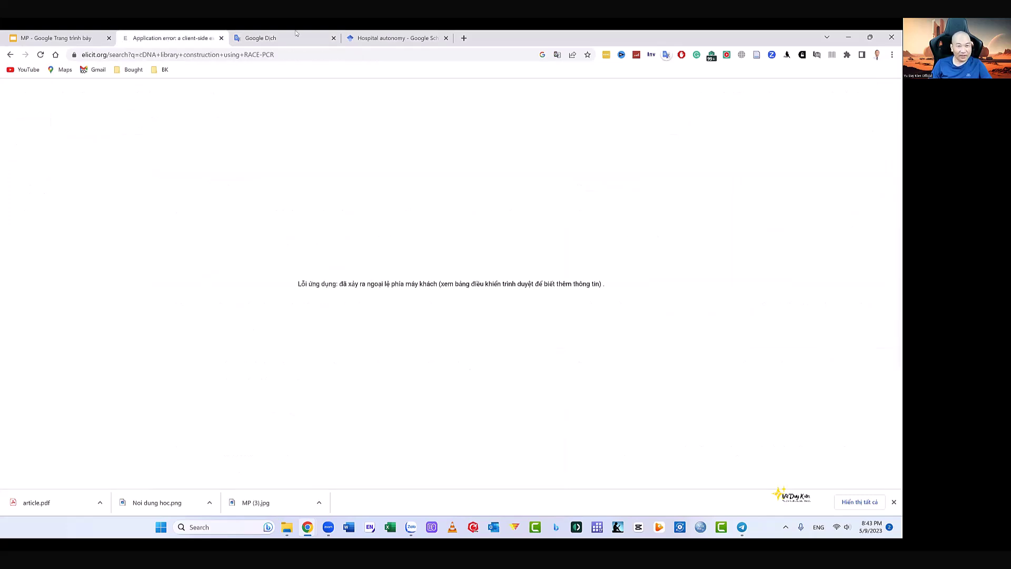
Switch to Google Scholar, search for "cDNA library construction using RACE-PCR" and skim the listed articles
left_click(388, 38)
left_click_drag(293, 102, 161, 107)
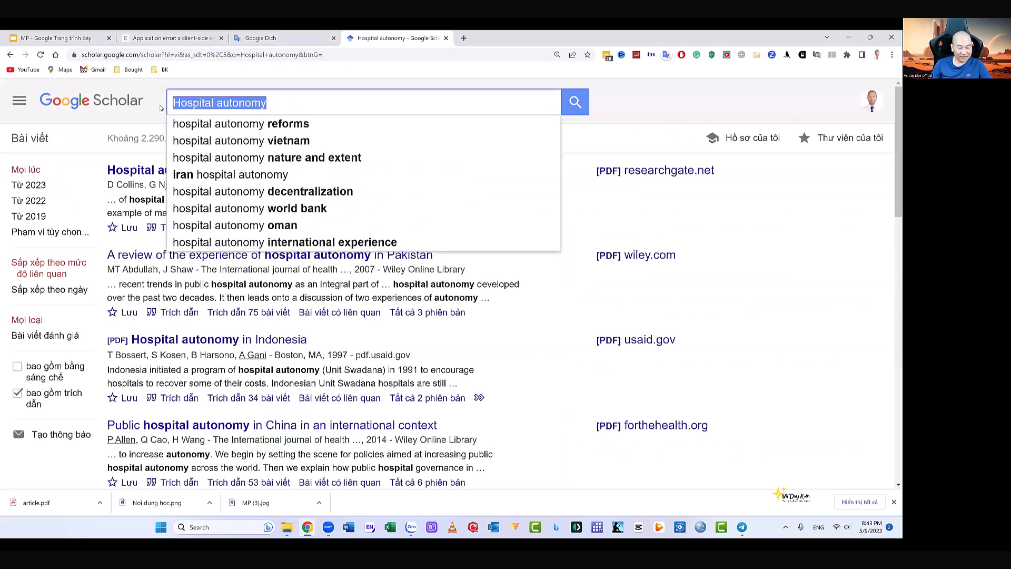
key("ctrl+v")
left_click(582, 106)
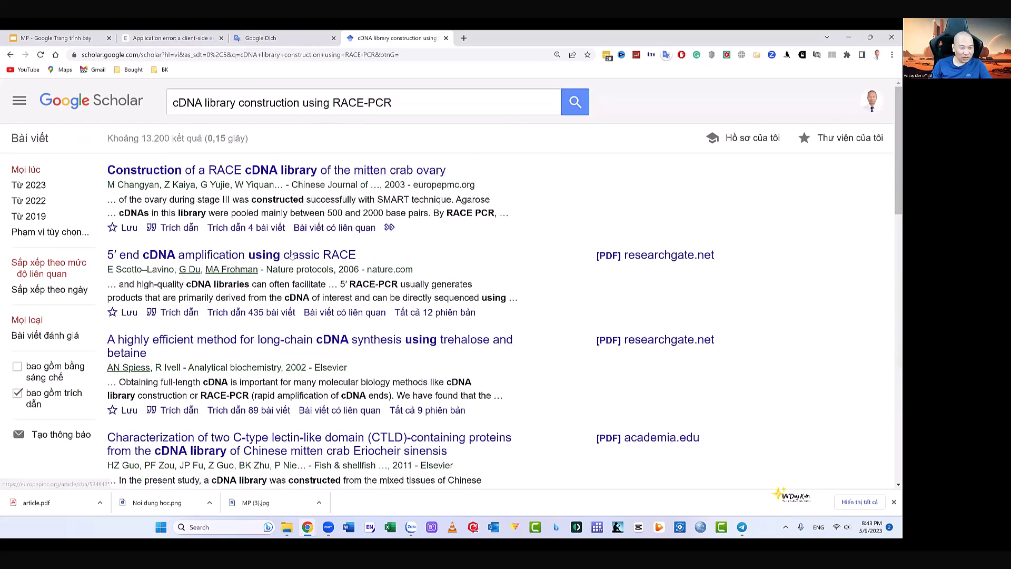
scroll(342, 377, "down", 7)
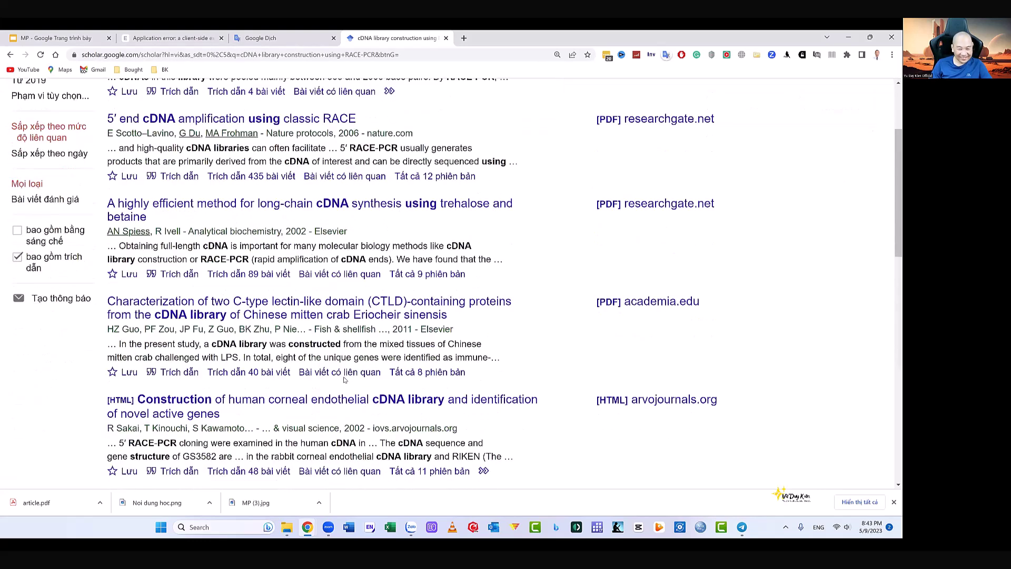
scroll(347, 376, "down", 6)
scroll(352, 375, "up", 8)
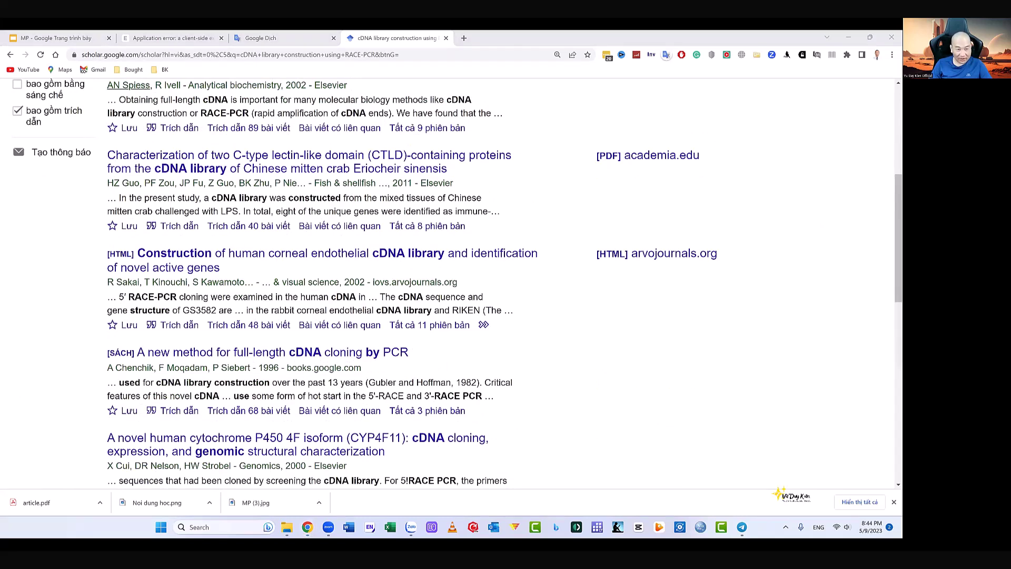
Translate "Đánh giá kết quả giảm triệu chứng đau đầu sau phẫu thuật chỉnh hinh vách ngăn mũi" in Google Translate and copy the English version
left_click(279, 39)
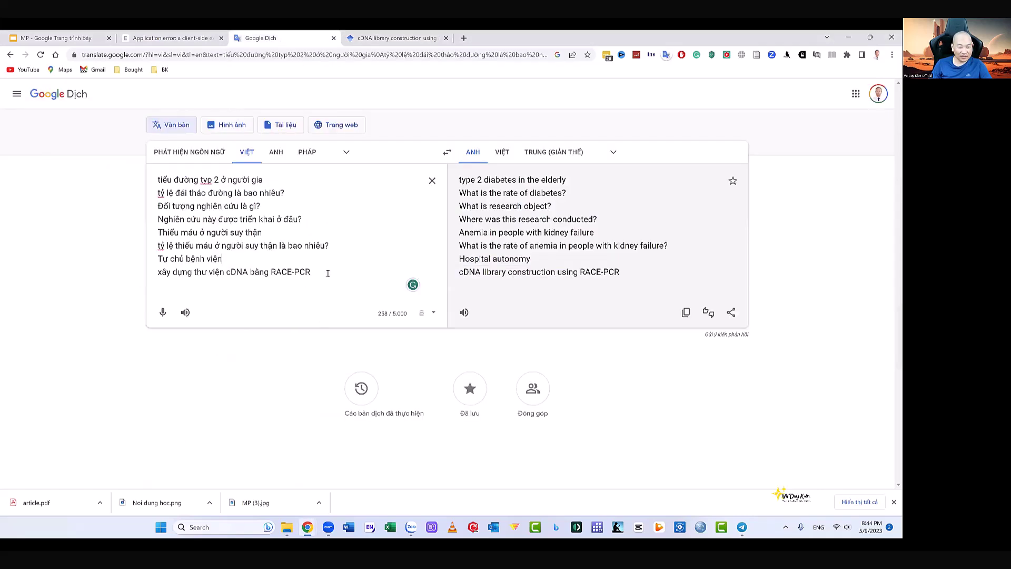
key("Return")
type("Đánh giá kết quả giảm triệu chứng đau đầu sau phẫu thuật chỉnh hinh vách ngăn mũi")
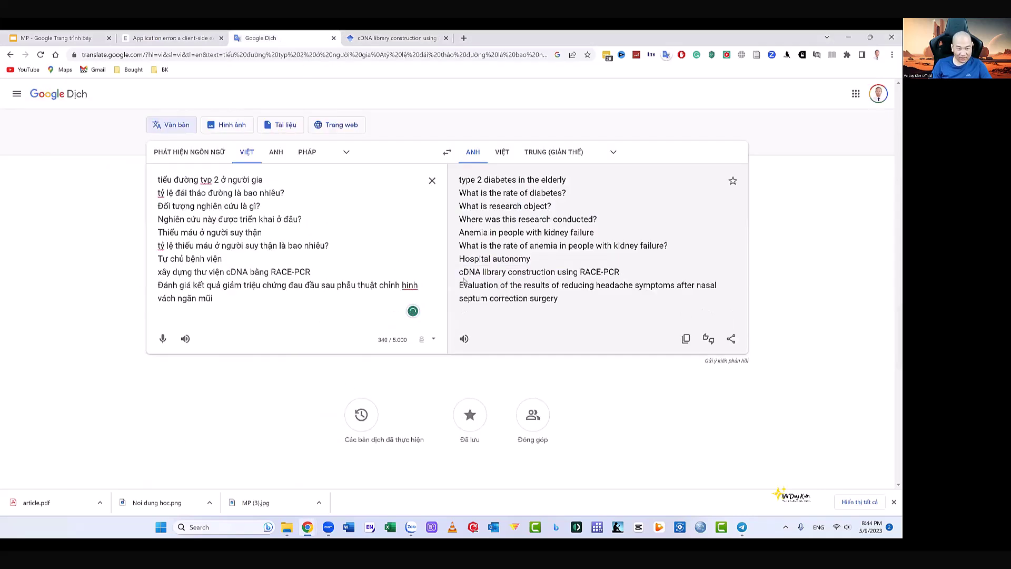
left_click_drag(573, 304, 458, 285)
key("ctrl+c")
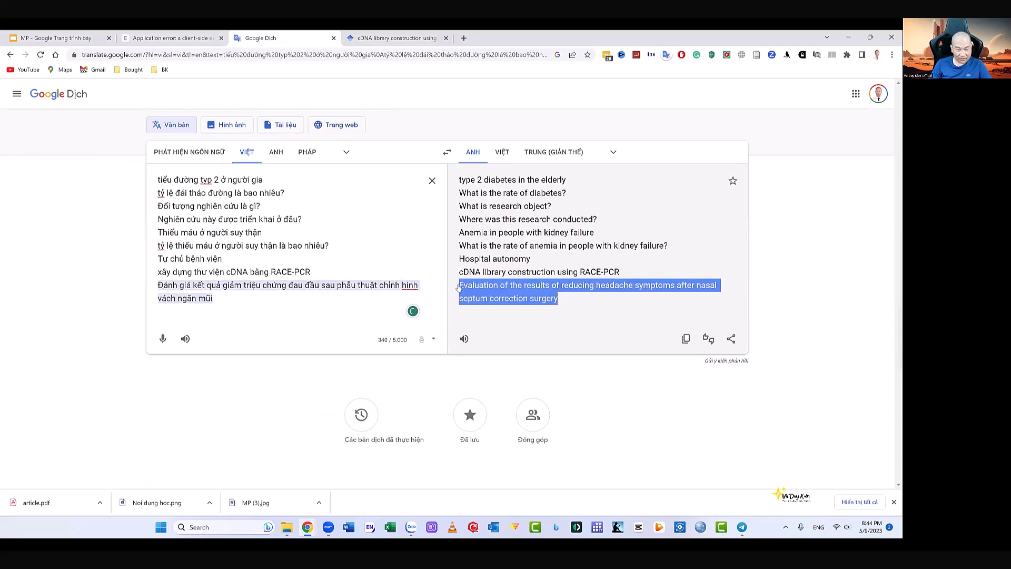
Search Elicit for "Evaluation of the results of reducing headache symptoms after nasal septum correction surgery" and skim the papers
left_click(167, 37)
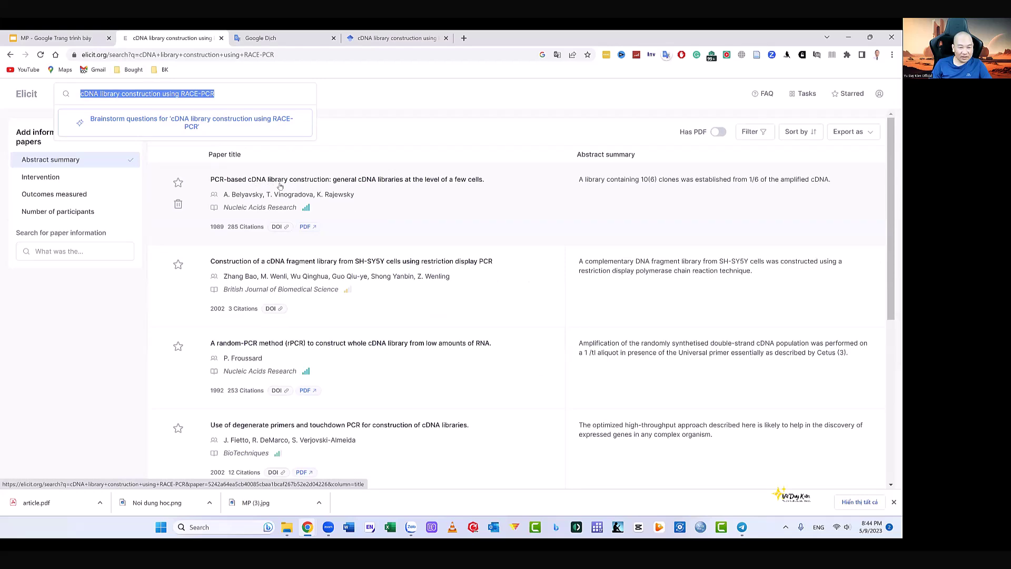
scroll(250, 188, "down", 5)
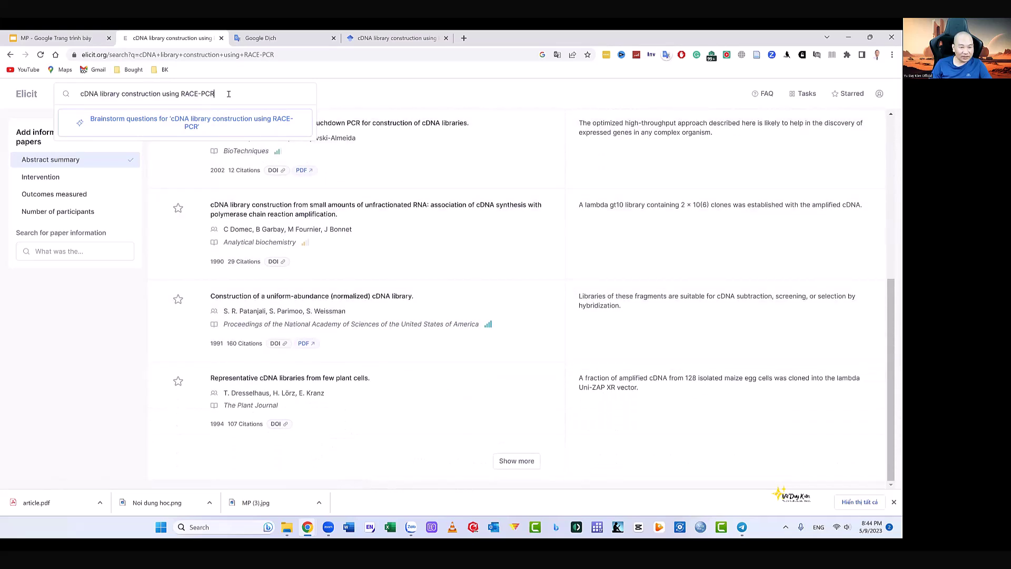
key("ctrl+v")
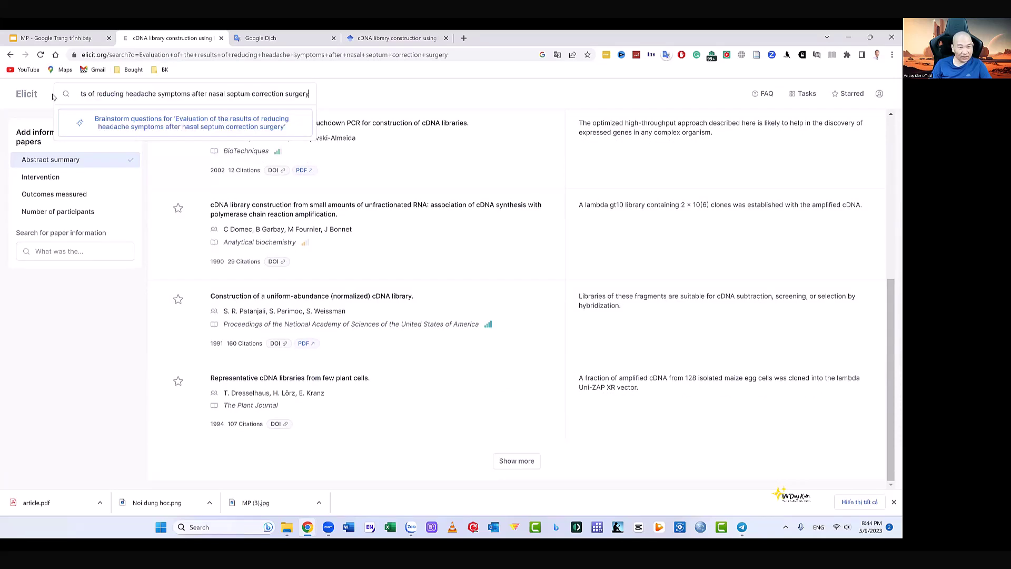
key("Return")
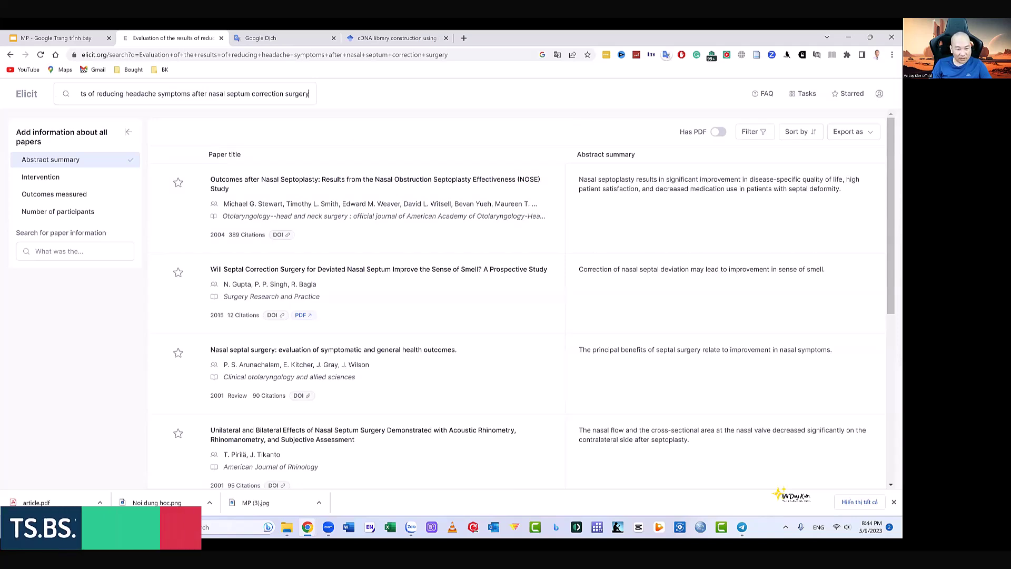
scroll(443, 315, "down", 3)
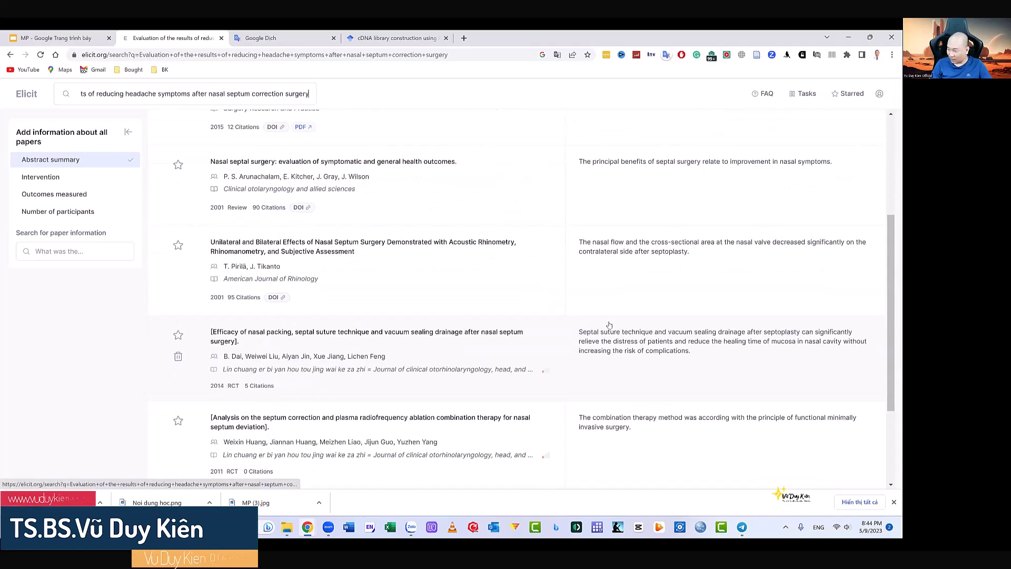